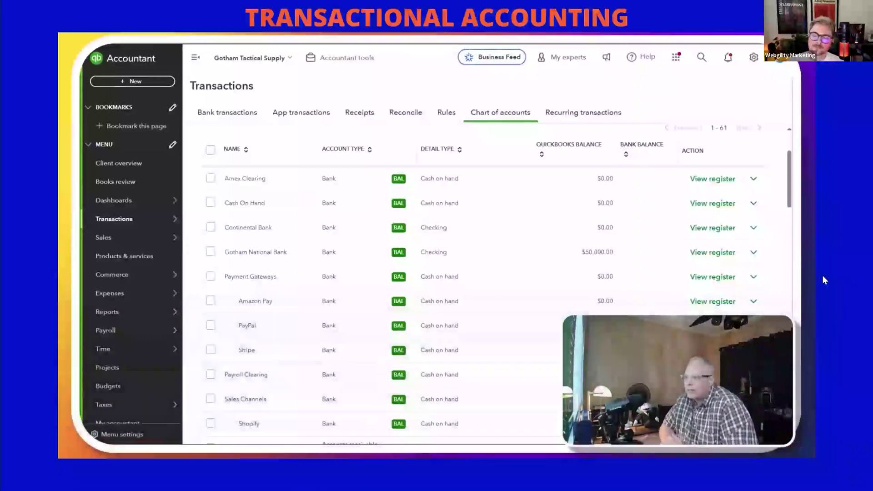
{"action": "left_click", "coordinate": [777, 281]}
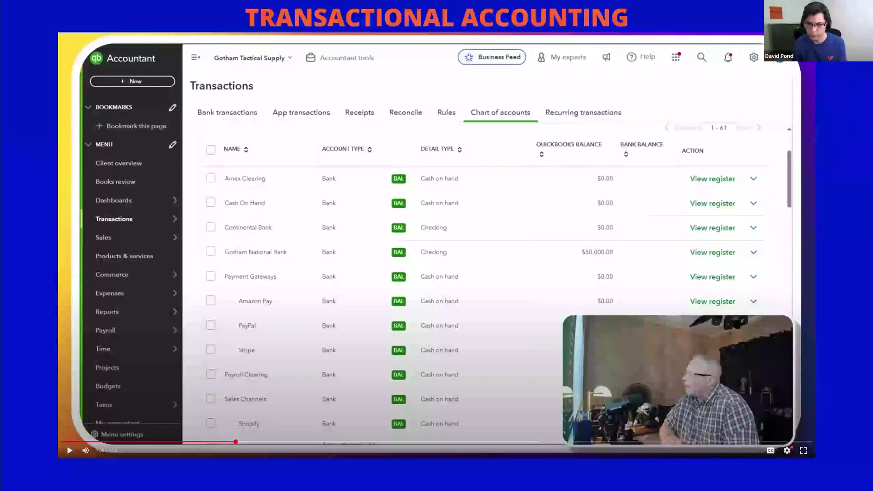
{"action": "left_click", "coordinate": [791, 288]}
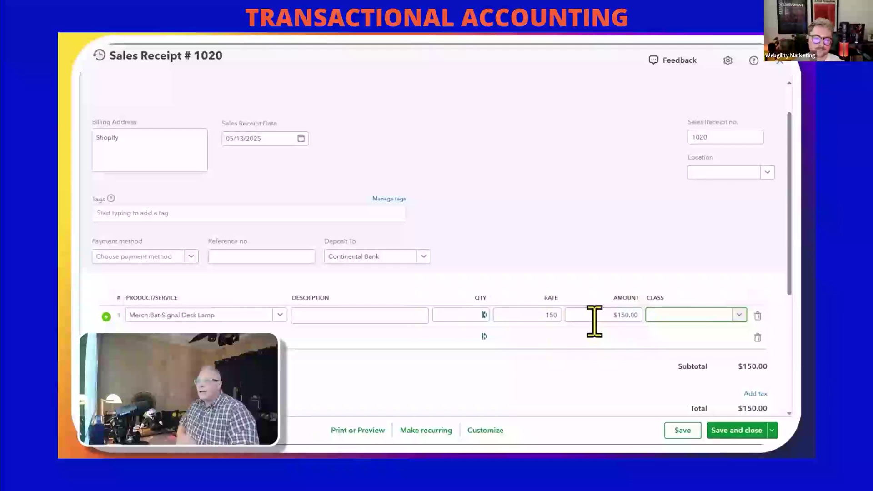
Set the sales receipt's deposit account to Shopify under Sales Channels, then save the receipt and start a new one
{"action": "left_click", "coordinate": [361, 257]}
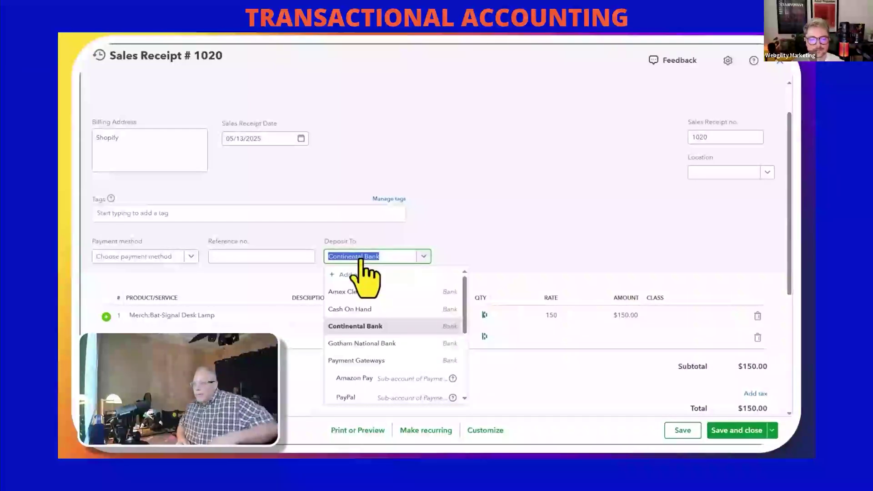
{"action": "scroll", "coordinate": [368, 323], "scroll_direction": "down", "scroll_amount": 3}
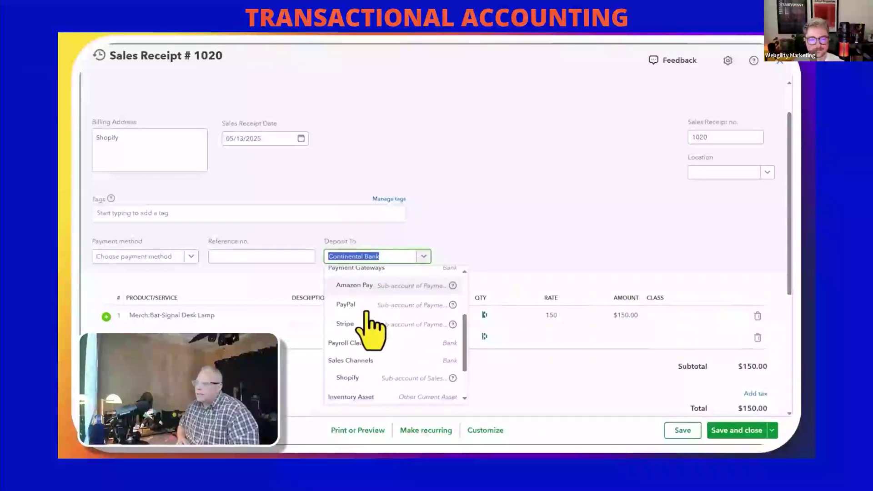
{"action": "left_click", "coordinate": [352, 378]}
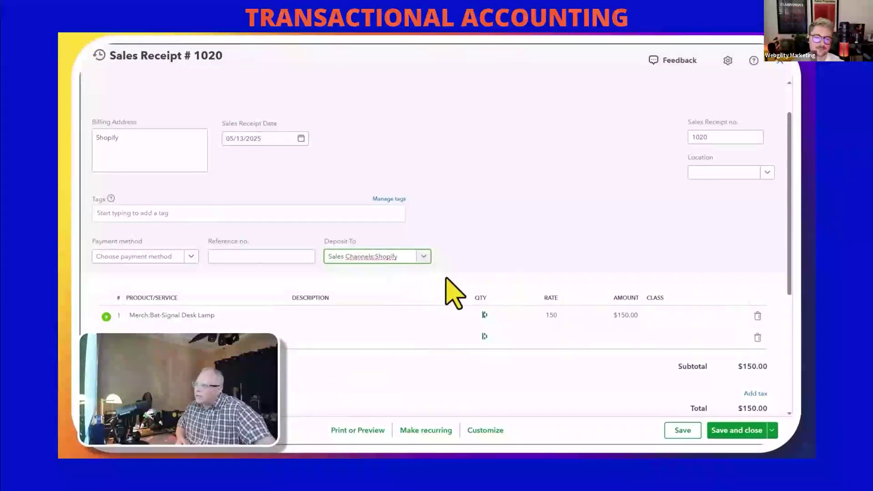
{"action": "left_click", "coordinate": [526, 316]}
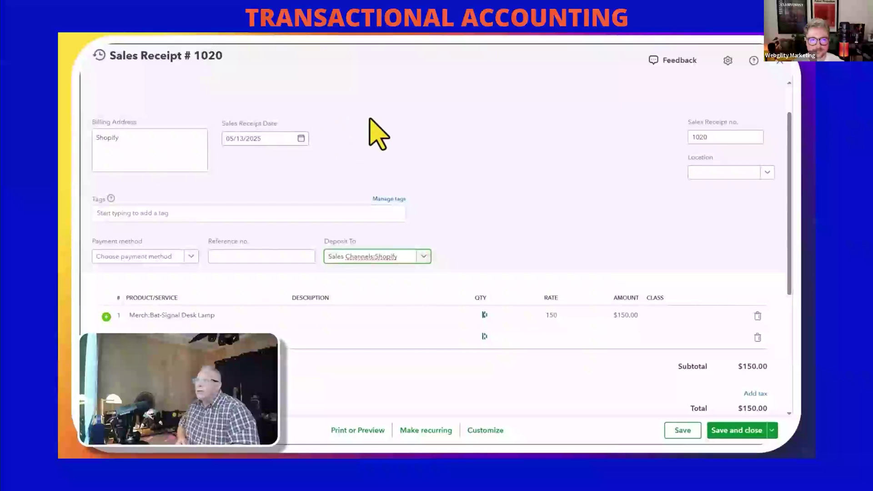
{"action": "left_click", "coordinate": [659, 240]}
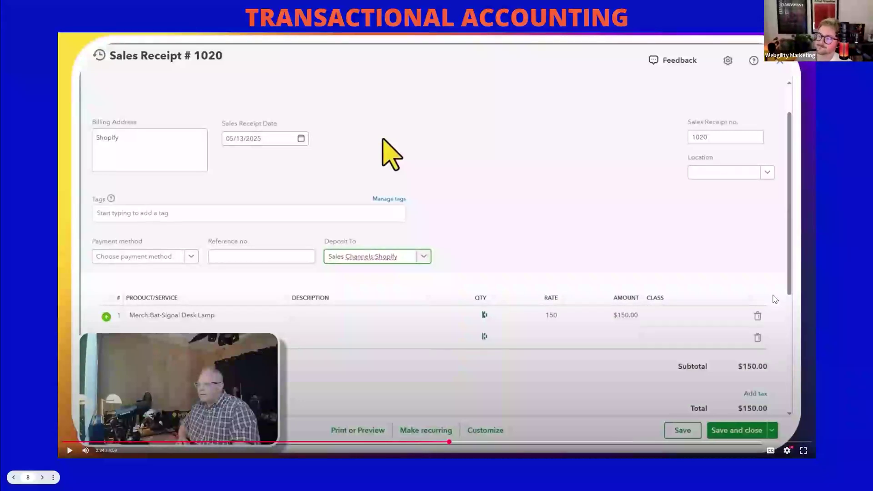
{"action": "left_click", "coordinate": [728, 263]}
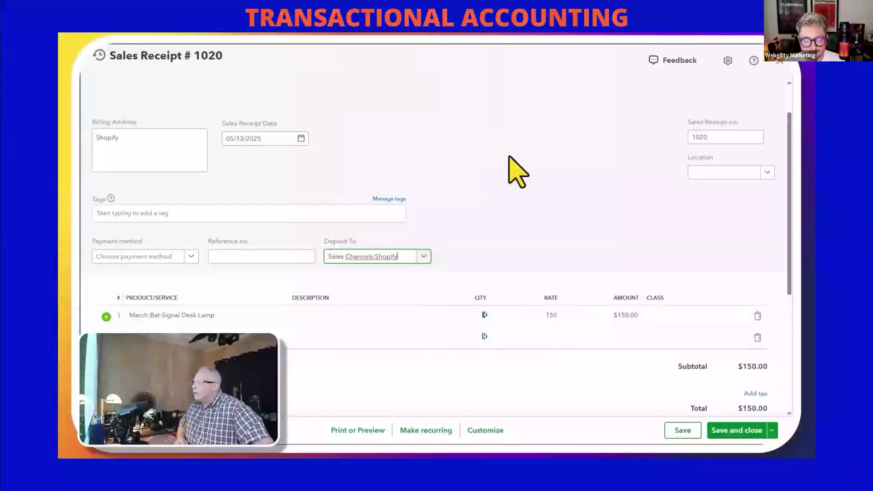
{"action": "left_click", "coordinate": [771, 437]}
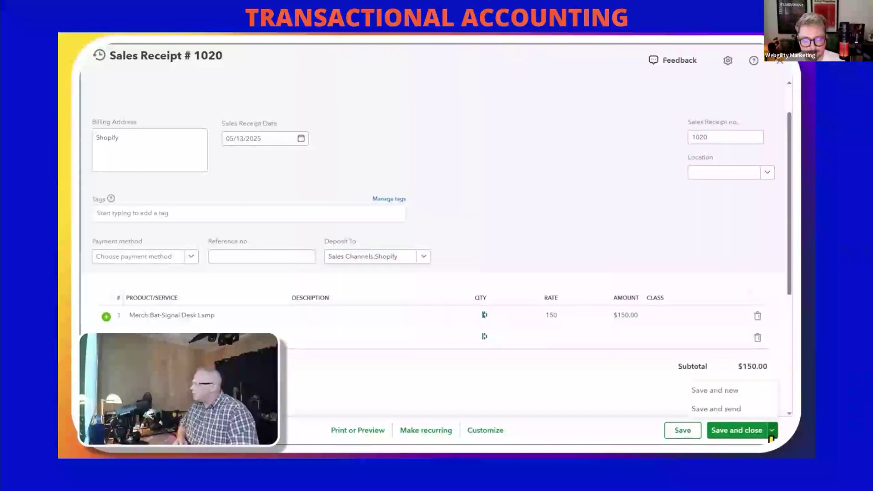
{"action": "left_click", "coordinate": [706, 391]}
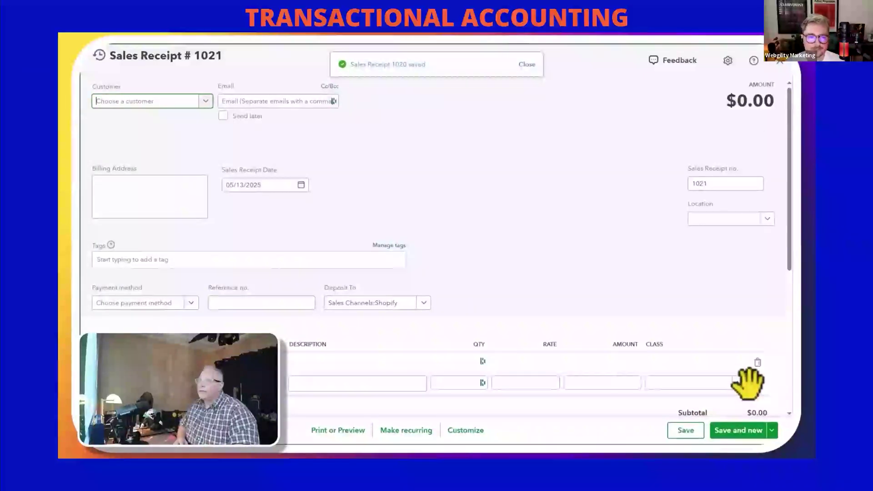
Choose Shopify as the customer and add Spider-Man Web Shooter Mug as the first line item of the receipt
{"action": "type", "text": "shop"}
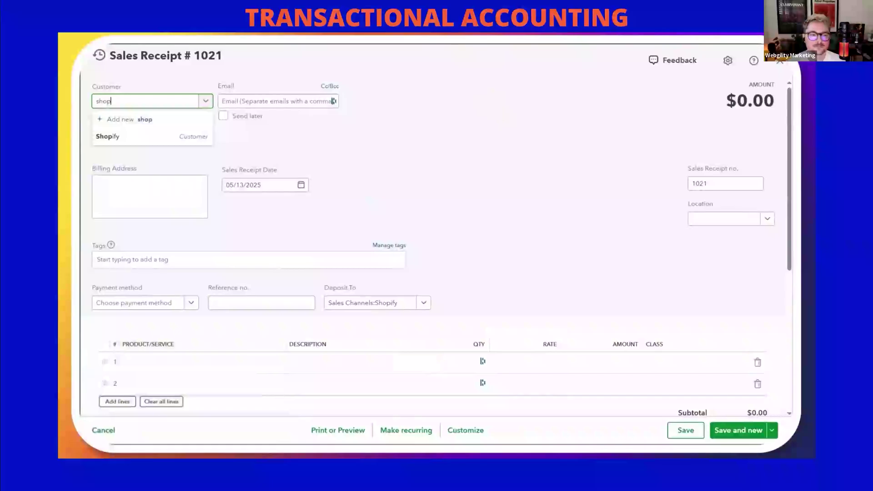
{"action": "left_click", "coordinate": [111, 138]}
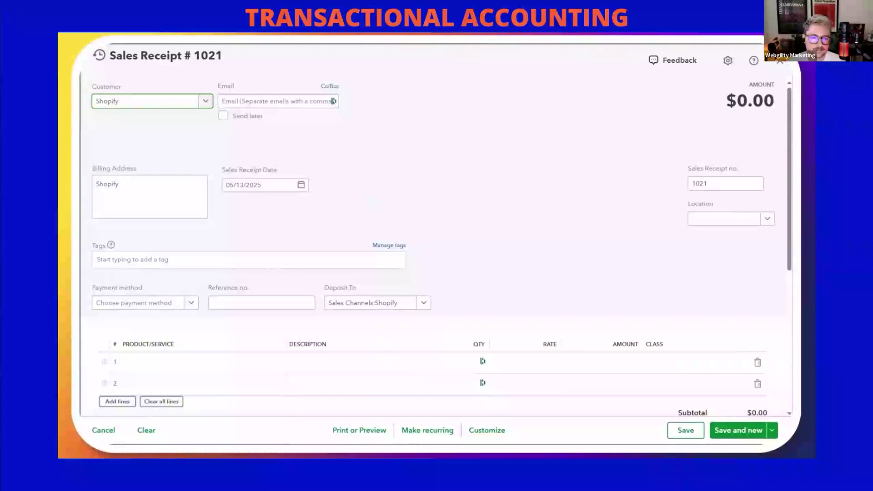
{"action": "left_click", "coordinate": [212, 361]}
{"action": "scroll", "coordinate": [220, 371], "scroll_direction": "down", "scroll_amount": 2}
{"action": "left_click", "coordinate": [147, 269]}
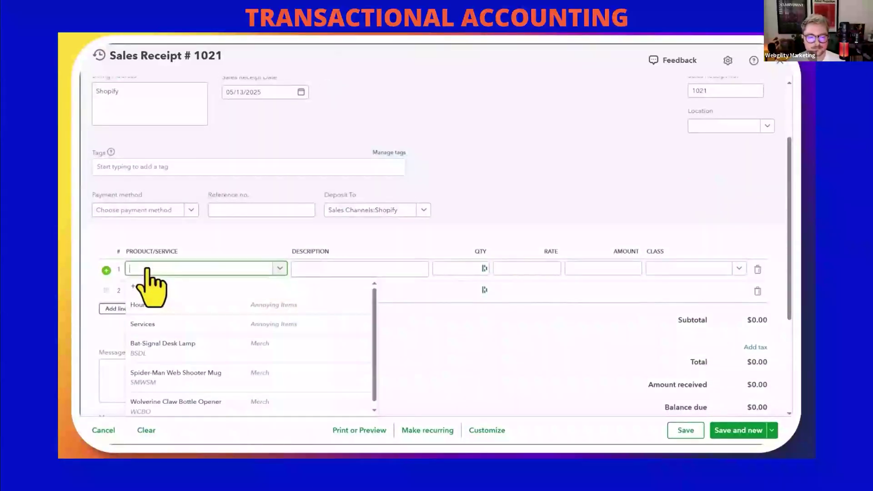
{"action": "type", "text": "spid"}
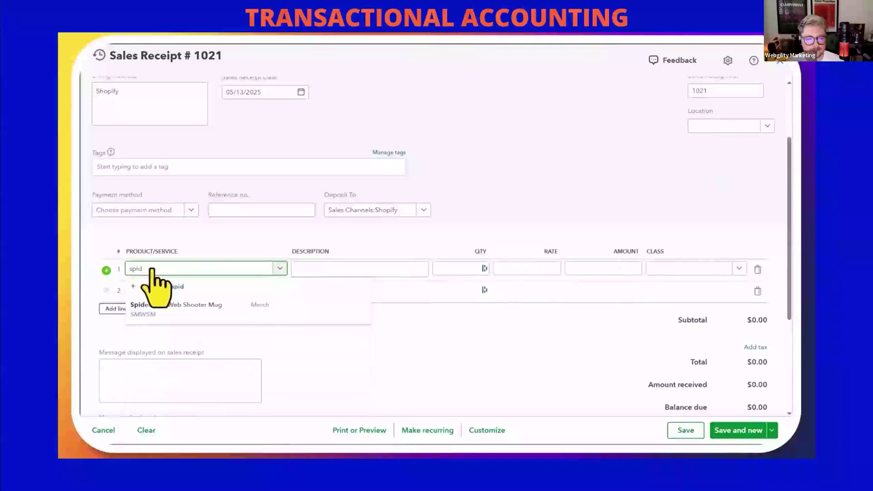
{"action": "left_click", "coordinate": [203, 304]}
Set the mug line's rate to 45, then save the receipt and start another one
{"action": "key", "text": "Tab"}
{"action": "key", "text": "Tab"}
{"action": "key", "text": "shift+Tab"}
{"action": "key", "text": "Tab"}
{"action": "key", "text": "Tab"}
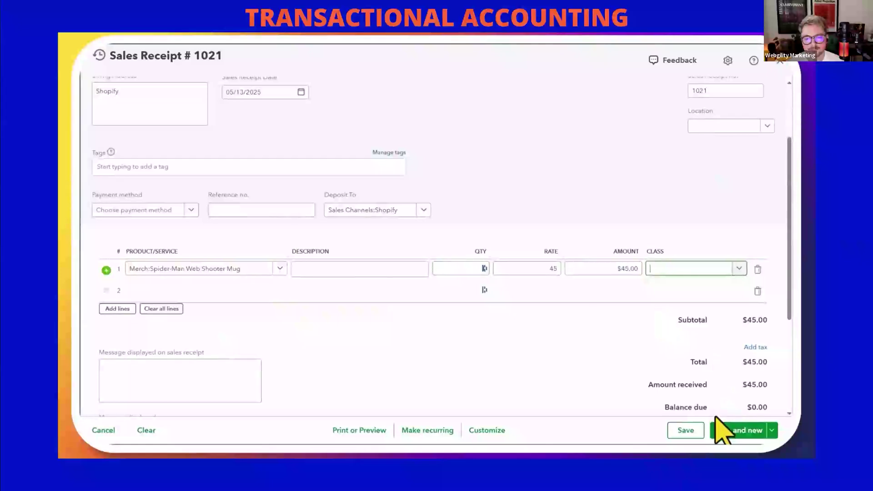
{"action": "left_click", "coordinate": [732, 431]}
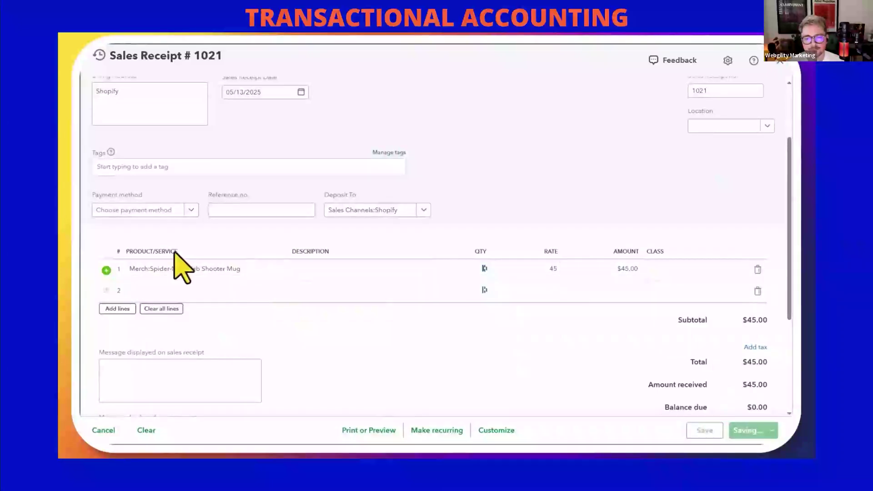
Choose Shopify as the customer and add Wolverine Claw Bottle Opener as the receipt's first line item
{"action": "left_click", "coordinate": [116, 105]}
{"action": "type", "text": "shopi"}
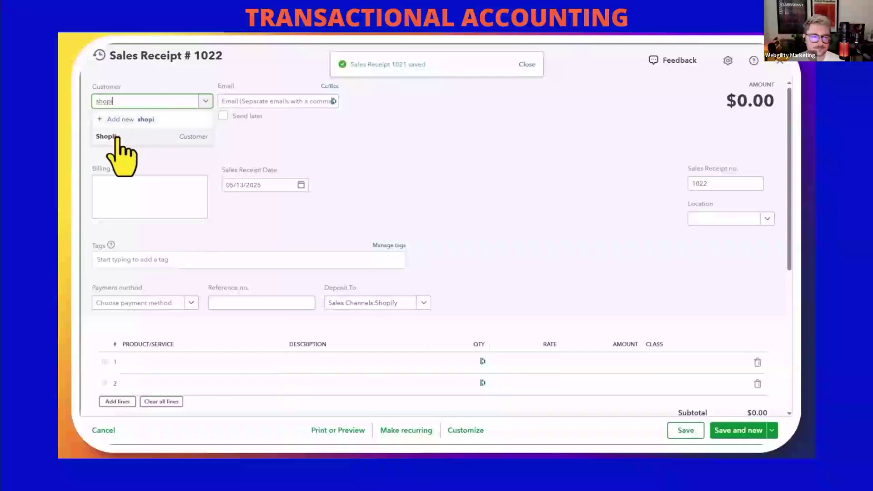
{"action": "left_click", "coordinate": [111, 138]}
{"action": "left_click", "coordinate": [175, 363]}
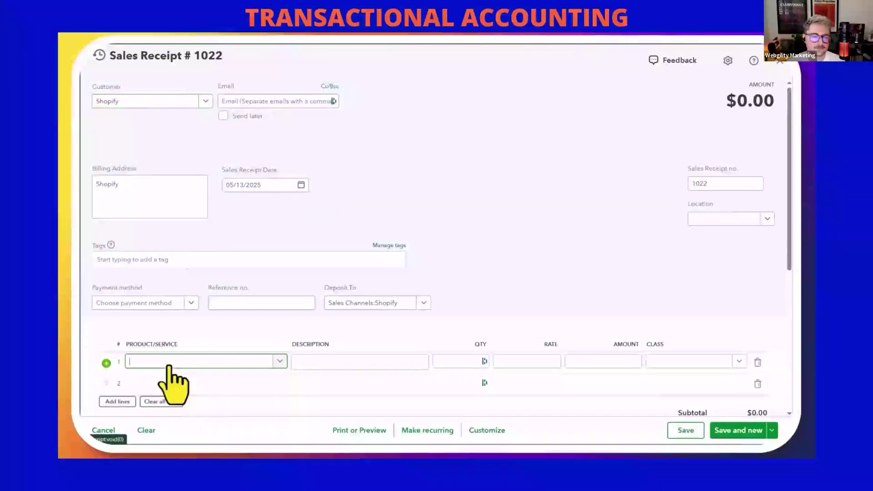
{"action": "type", "text": "Wolv"}
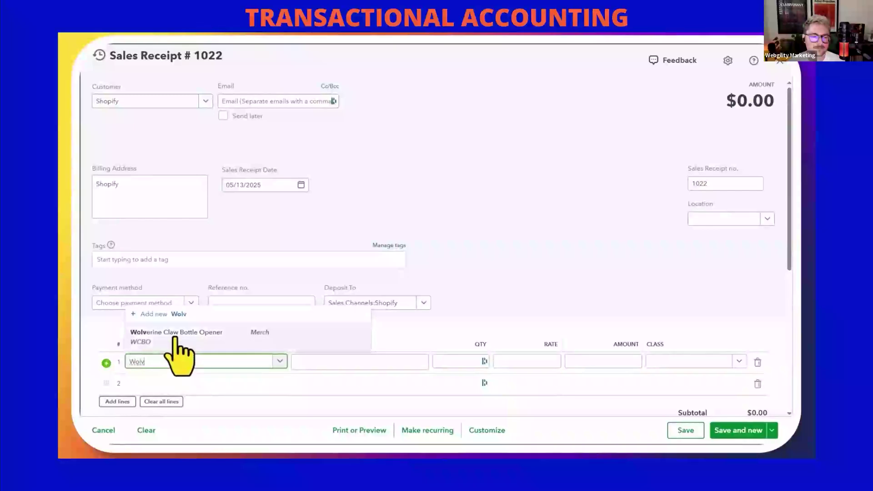
{"action": "left_click", "coordinate": [179, 342]}
Set the bottle opener line's rate to 25, then save and close the sales receipt
{"action": "key", "text": "Tab"}
{"action": "key", "text": "Tab"}
{"action": "key", "text": "Tab"}
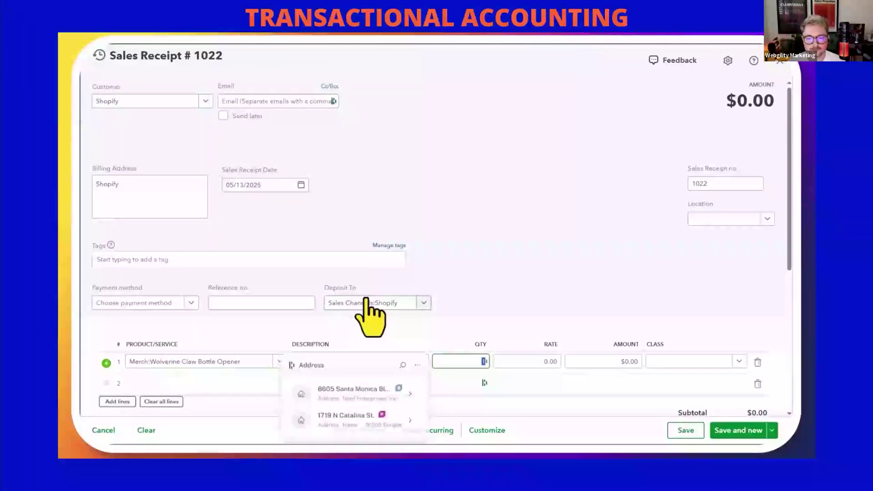
{"action": "type", "text": "25"}
{"action": "key", "text": "Tab"}
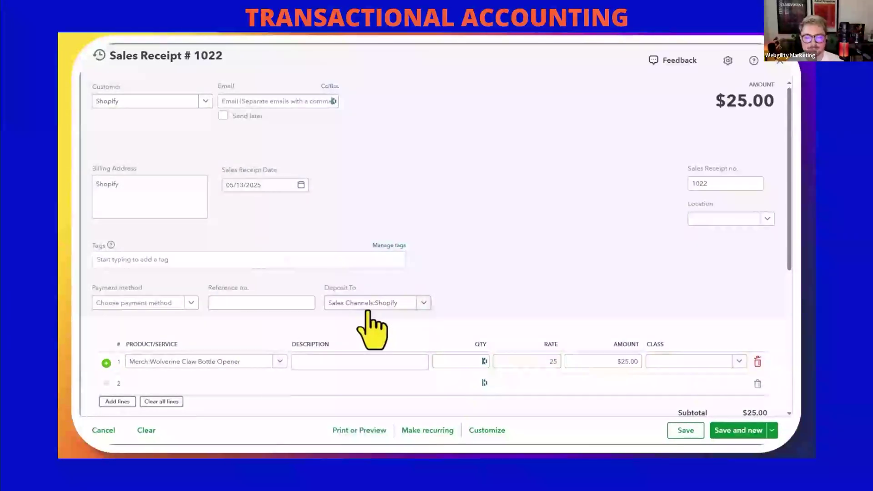
{"action": "left_click", "coordinate": [768, 436]}
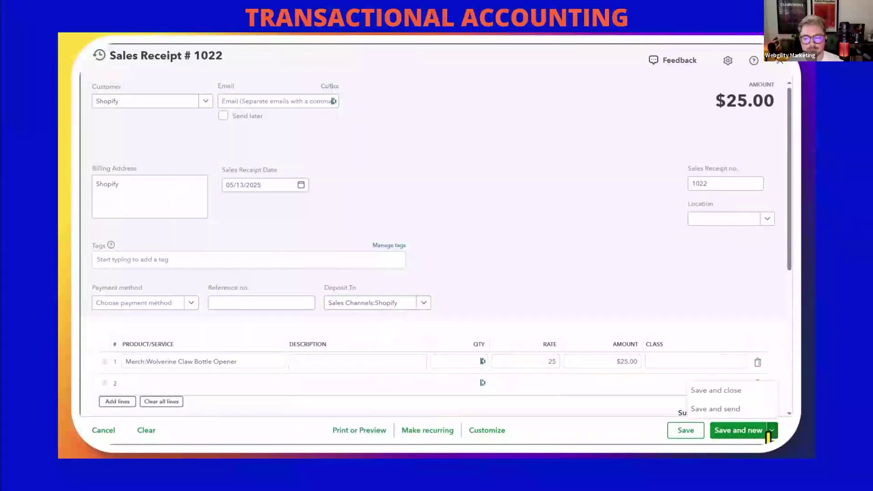
{"action": "left_click", "coordinate": [715, 391]}
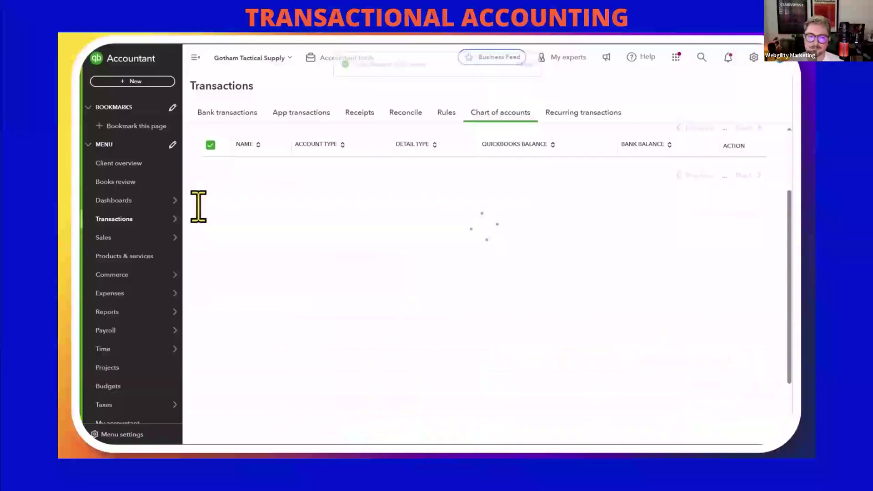
Open the Profit and Loss report, review the transactions behind Sales of Product Income, and return to the report
{"action": "left_click", "coordinate": [107, 311]}
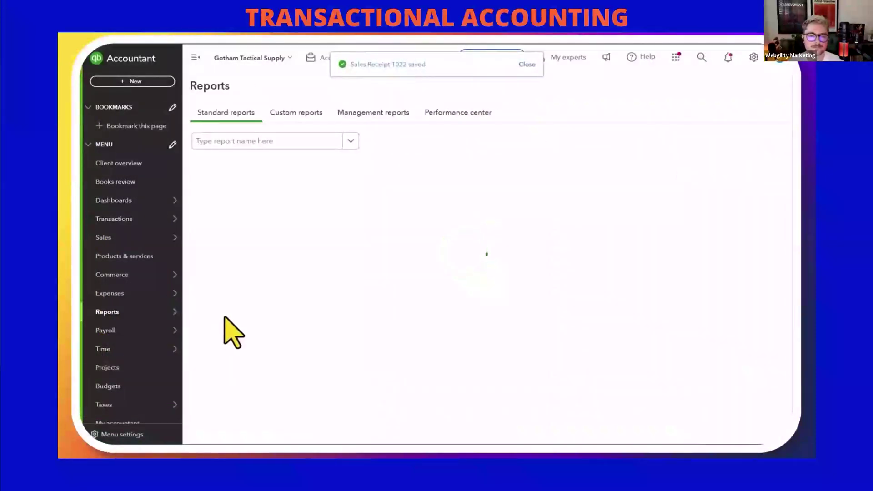
{"action": "left_click", "coordinate": [229, 230]}
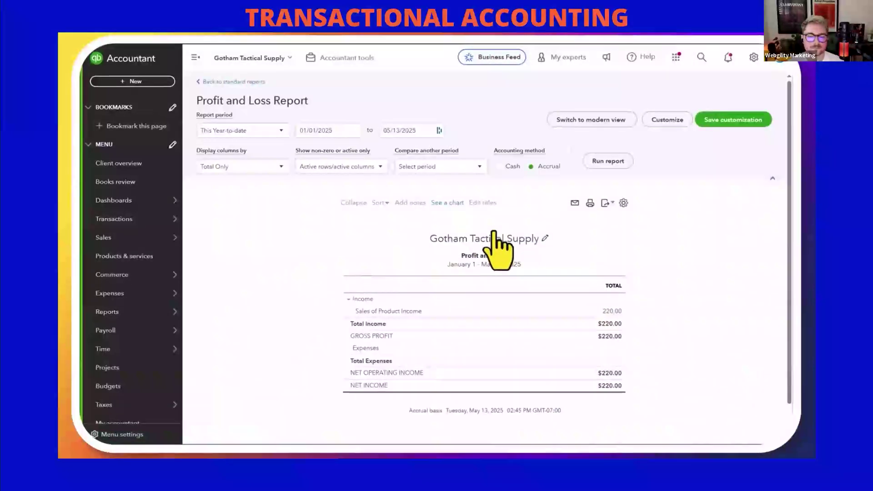
{"action": "left_click", "coordinate": [609, 313]}
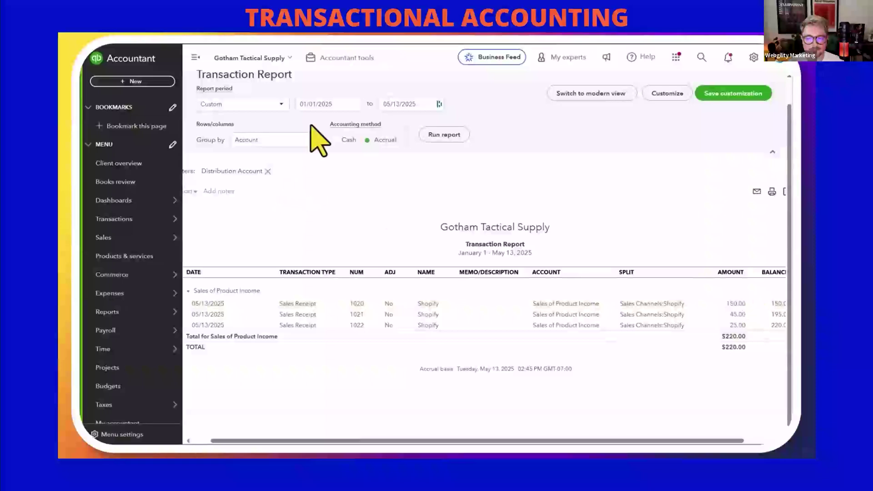
{"action": "scroll", "coordinate": [292, 234], "scroll_direction": "up", "scroll_amount": 1}
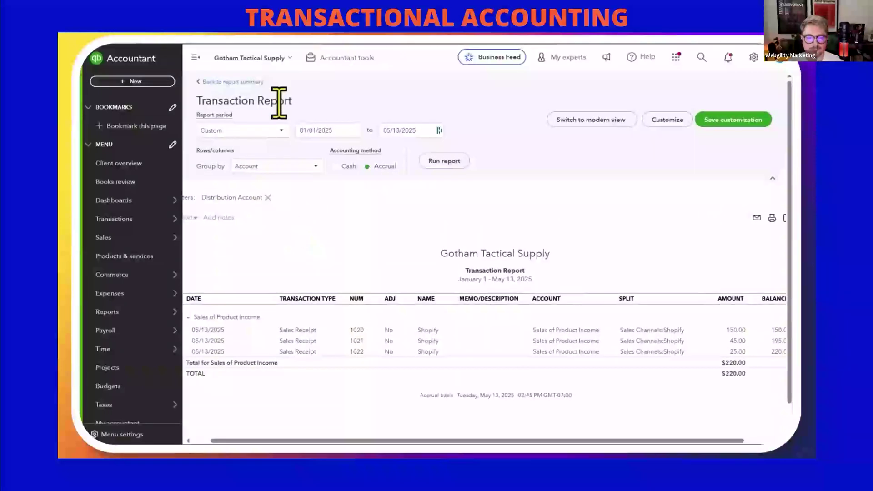
{"action": "left_click", "coordinate": [253, 82]}
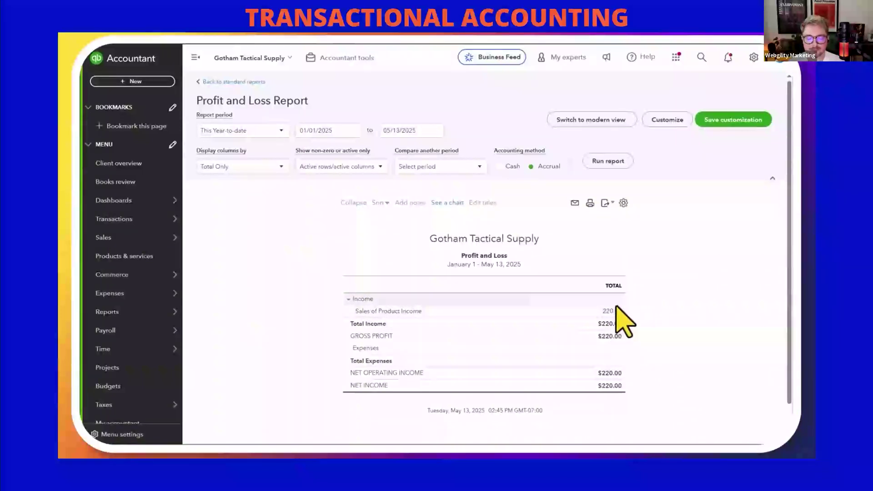
Open the Balance Sheet report and review the Shopify account under Sales Channels
{"action": "left_click", "coordinate": [233, 82]}
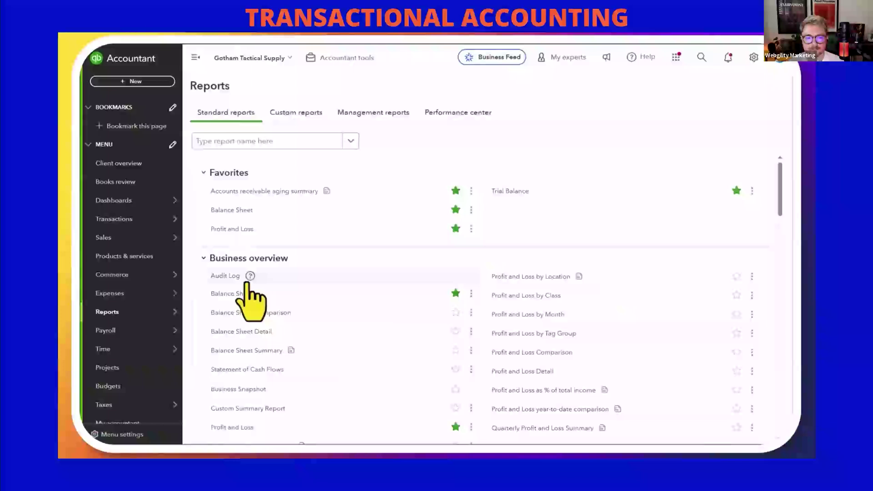
{"action": "left_click", "coordinate": [225, 294]}
{"action": "scroll", "coordinate": [612, 310], "scroll_direction": "down", "scroll_amount": 3}
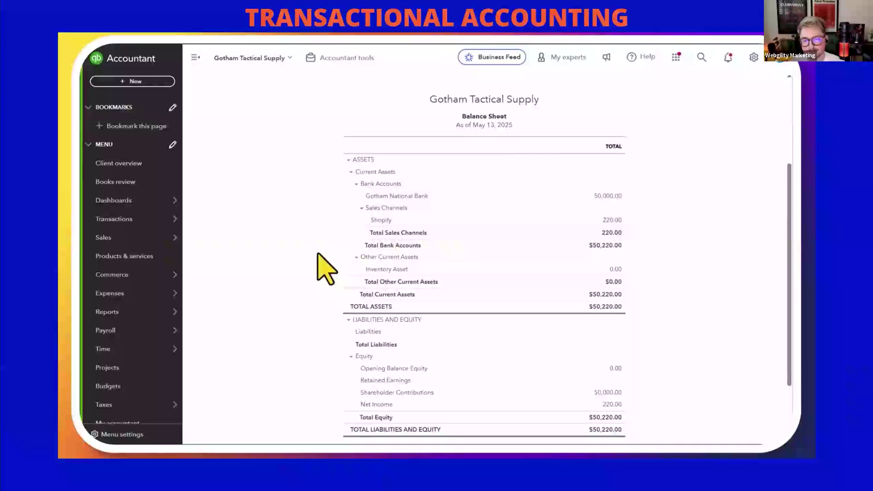
{"action": "key", "text": "Right"}
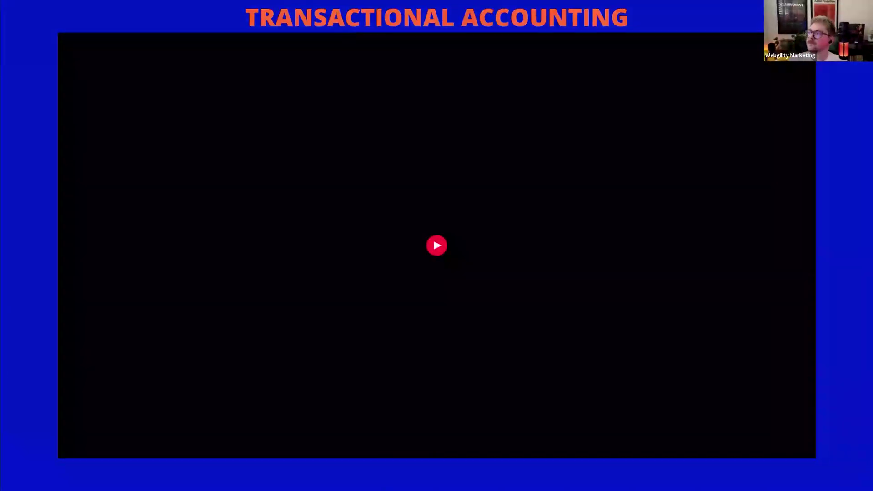
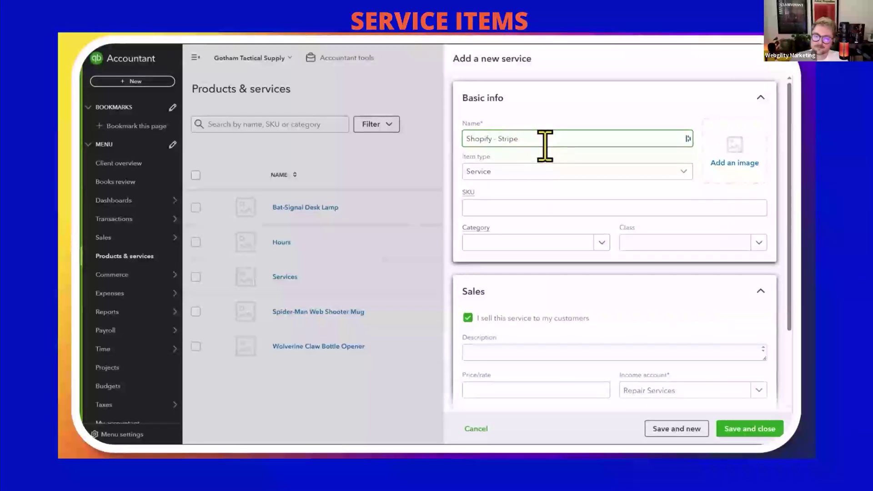
Set the income account of the new Shopify - Stripe service item to Sales Channels:Shopify
{"action": "left_click", "coordinate": [534, 138]}
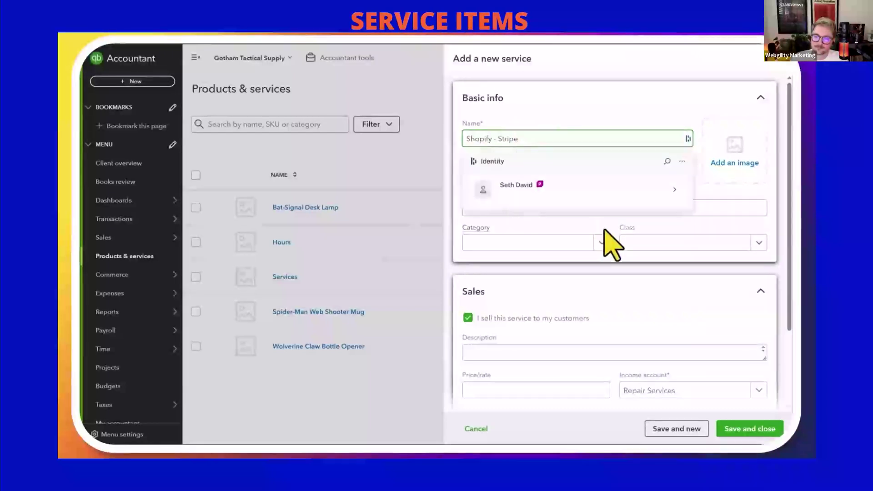
{"action": "left_click", "coordinate": [638, 293]}
{"action": "left_click", "coordinate": [640, 294]}
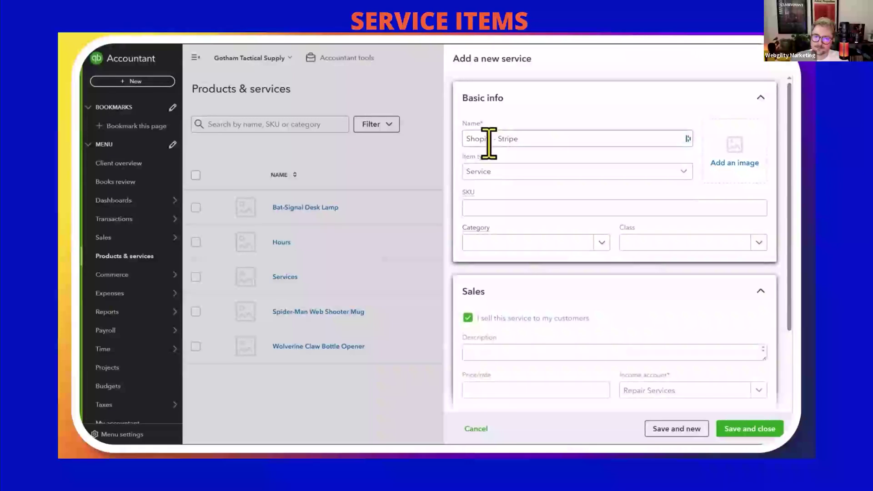
{"action": "scroll", "coordinate": [555, 222], "scroll_direction": "down", "scroll_amount": 2}
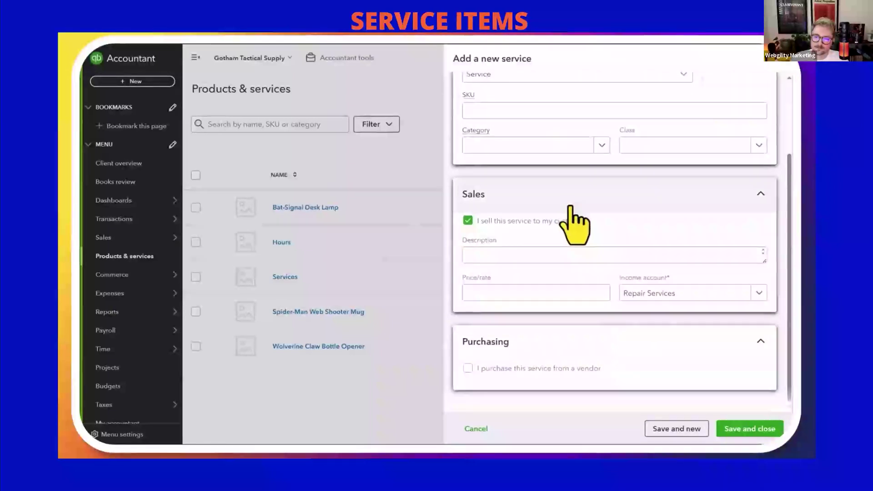
{"action": "left_click", "coordinate": [679, 295]}
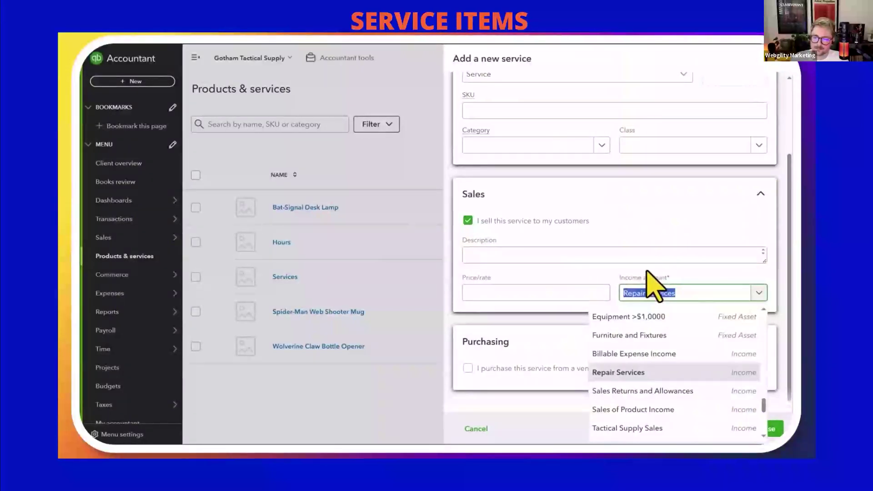
{"action": "type", "text": "Shopi"}
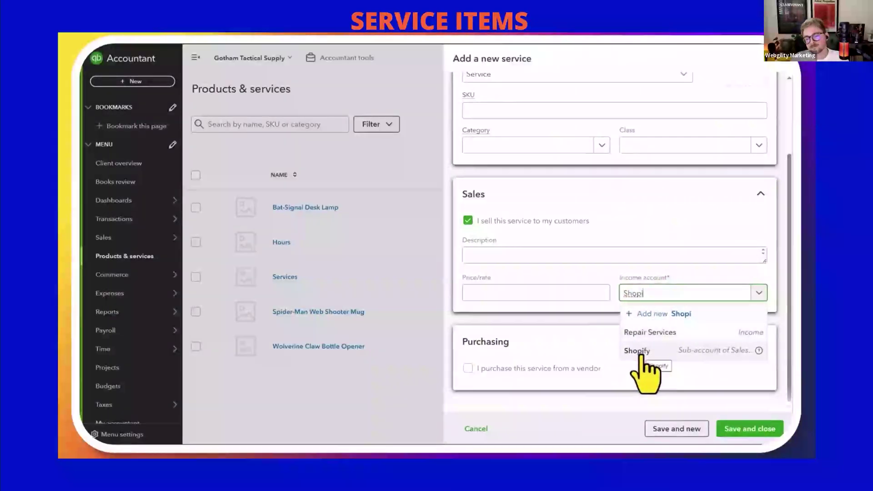
{"action": "left_click", "coordinate": [675, 353]}
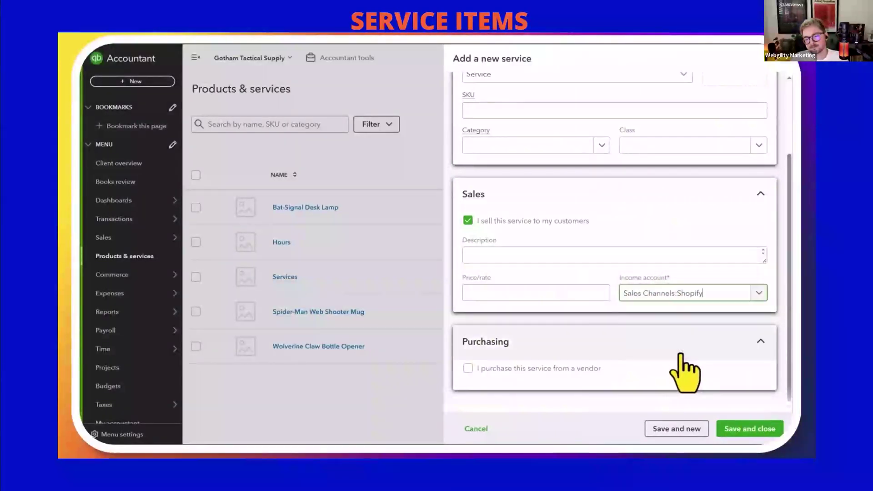
{"action": "scroll", "coordinate": [618, 214], "scroll_direction": "up", "scroll_amount": 3}
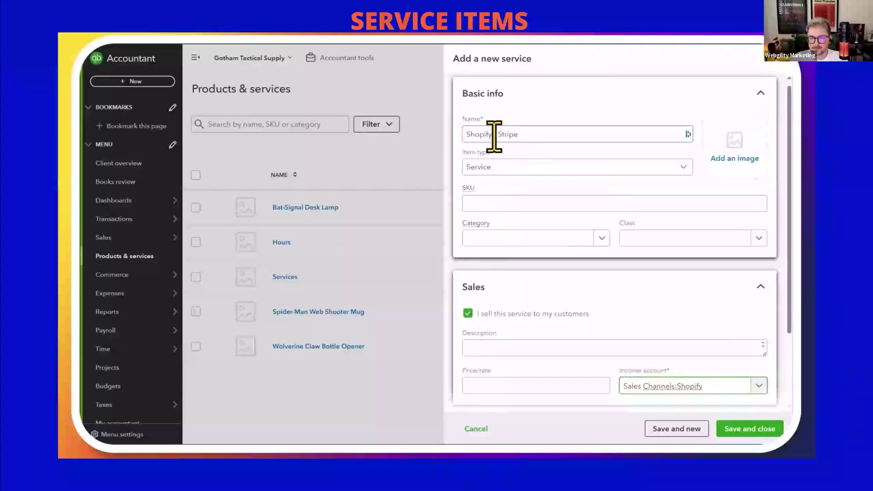
{"action": "left_click", "coordinate": [518, 134]}
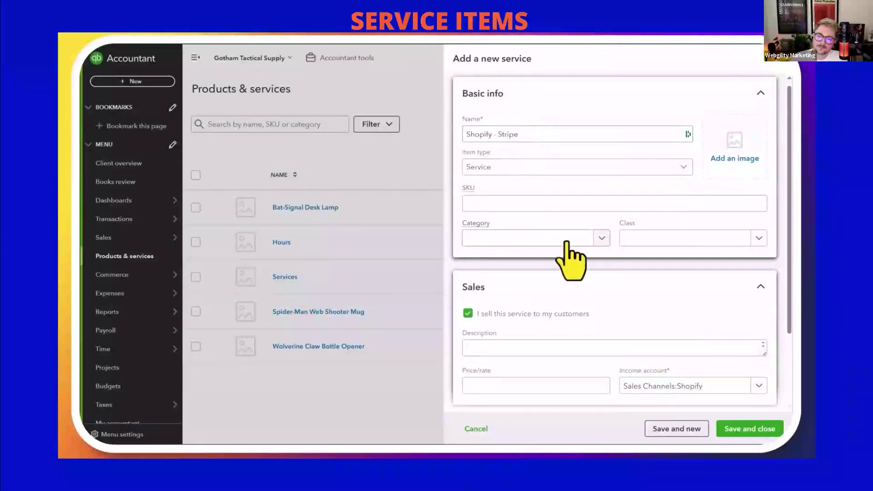
{"action": "left_click", "coordinate": [631, 229]}
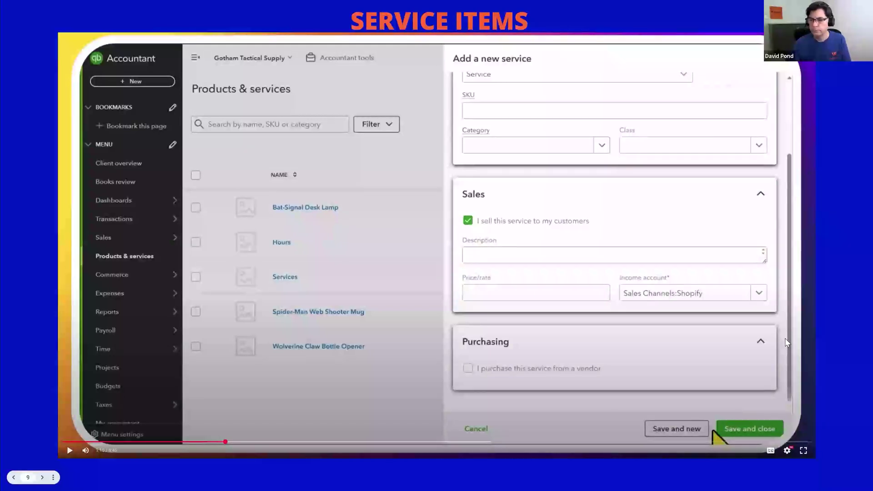
Create a service item named Shopify - Amazon Pay with Sales Channels:Shopify as its income account, then save and close it
{"action": "left_click", "coordinate": [593, 209]}
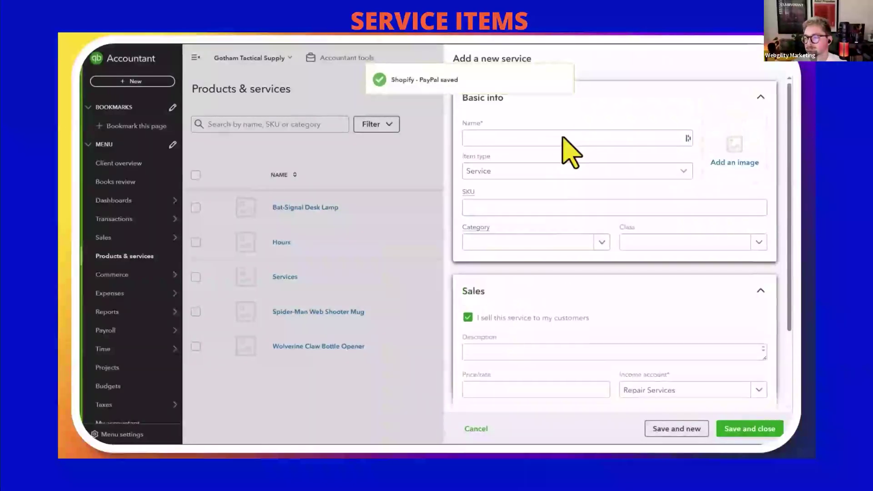
{"action": "type", "text": "h"}
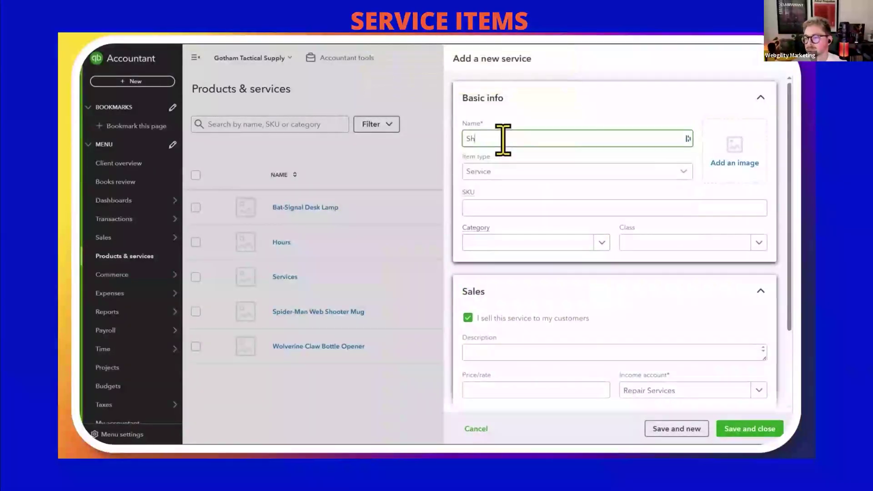
{"action": "type", "text": "opify - Amazon Pay"}
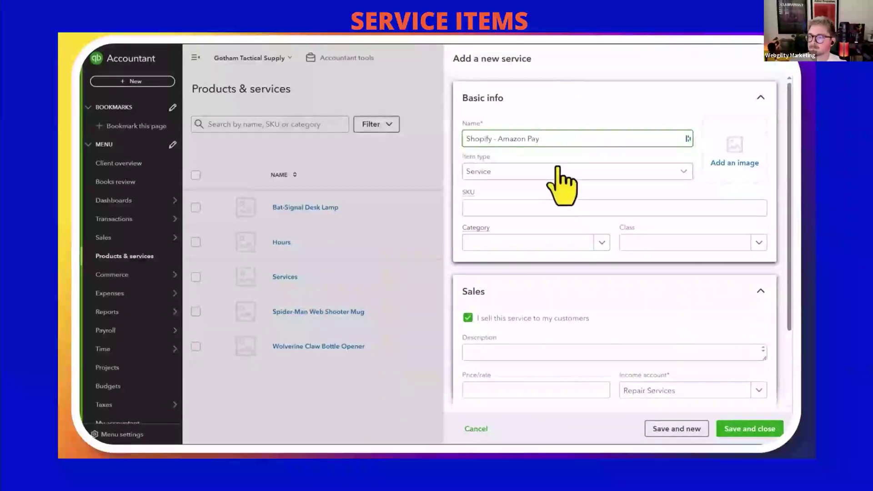
{"action": "scroll", "coordinate": [589, 232], "scroll_direction": "down", "scroll_amount": 2}
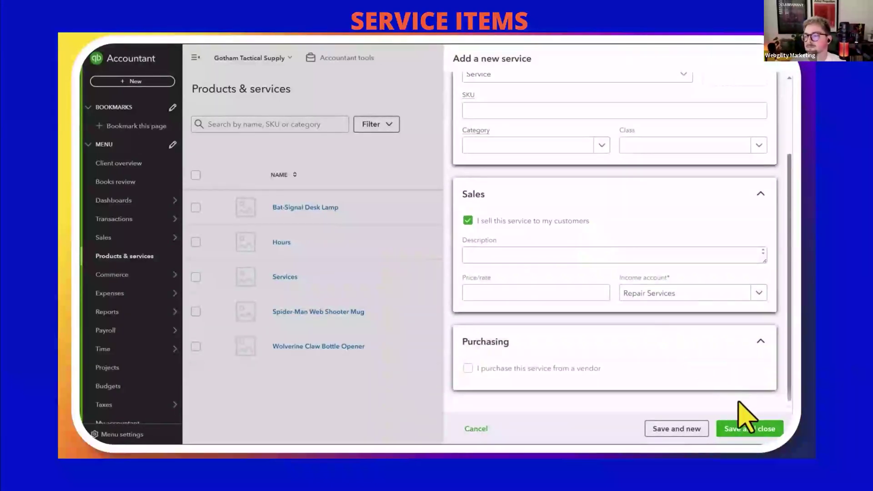
{"action": "left_click", "coordinate": [649, 295]}
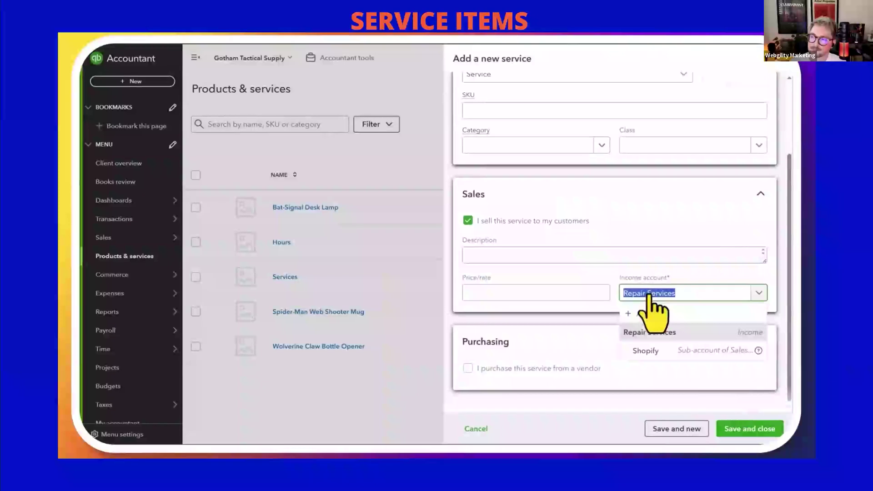
{"action": "left_click", "coordinate": [646, 349]}
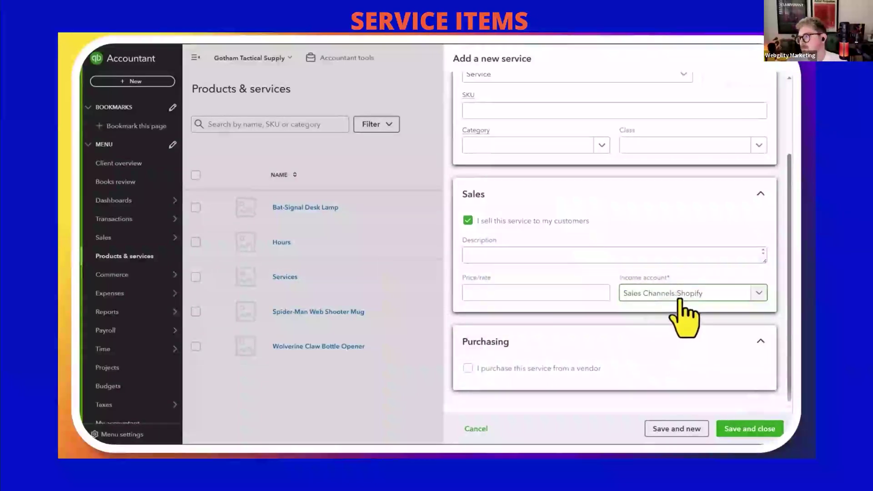
{"action": "left_click", "coordinate": [749, 429]}
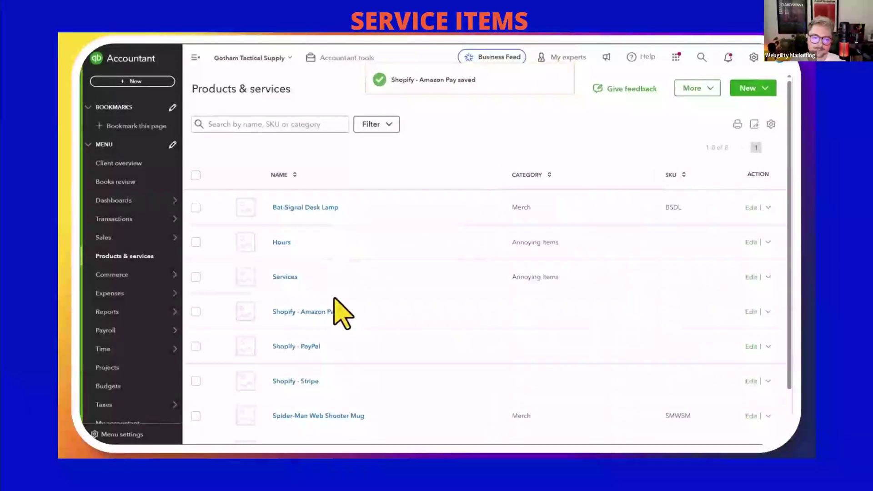
Start a new sales receipt and add Stripe Customer as a new customer on it
{"action": "scroll", "coordinate": [335, 305], "scroll_direction": "down", "scroll_amount": 2}
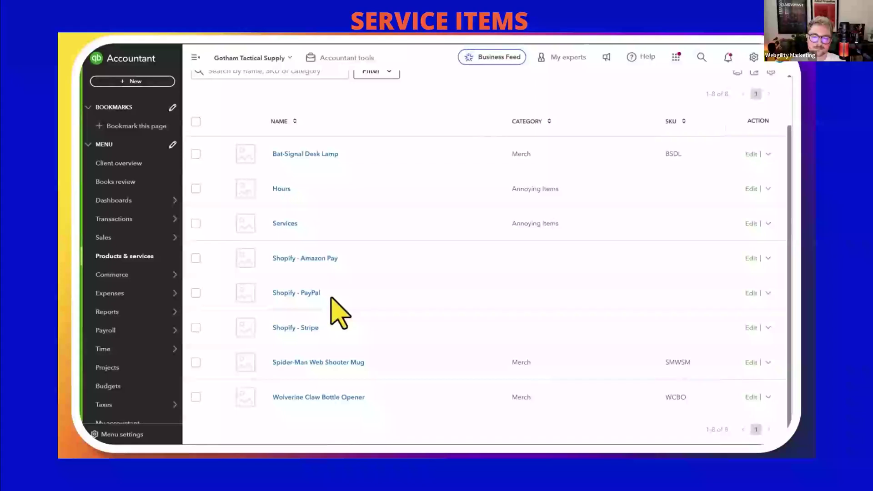
{"action": "left_click", "coordinate": [128, 84]}
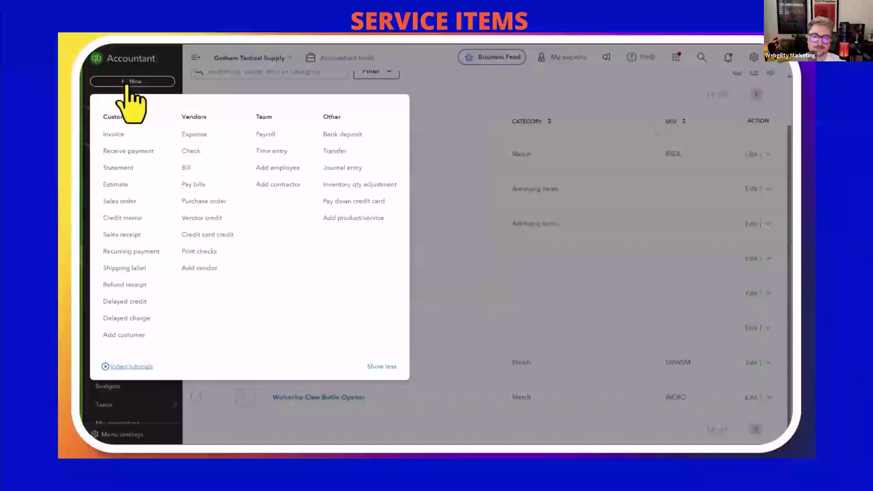
{"action": "left_click", "coordinate": [120, 235]}
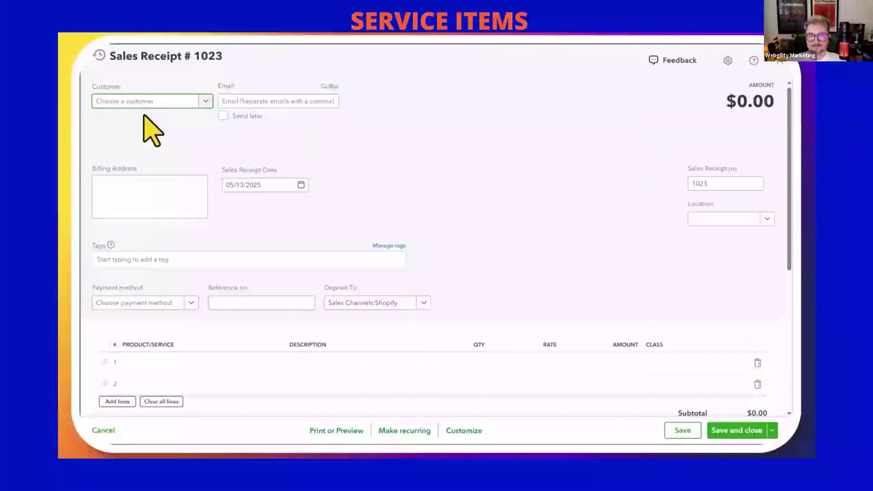
{"action": "type", "text": "Sh"}
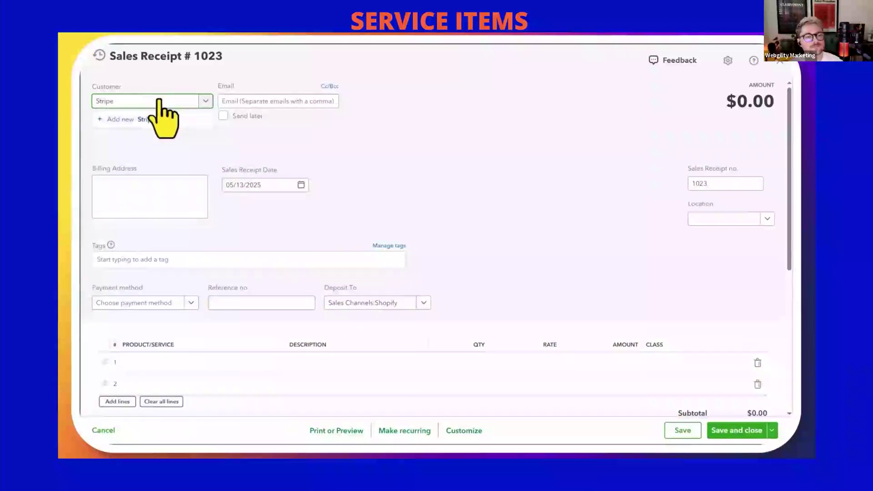
{"action": "left_click", "coordinate": [167, 120]}
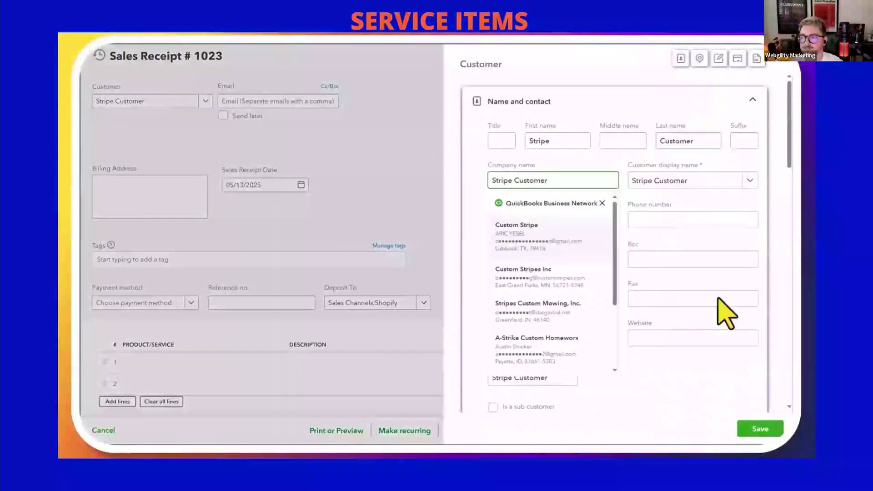
{"action": "left_click", "coordinate": [757, 428]}
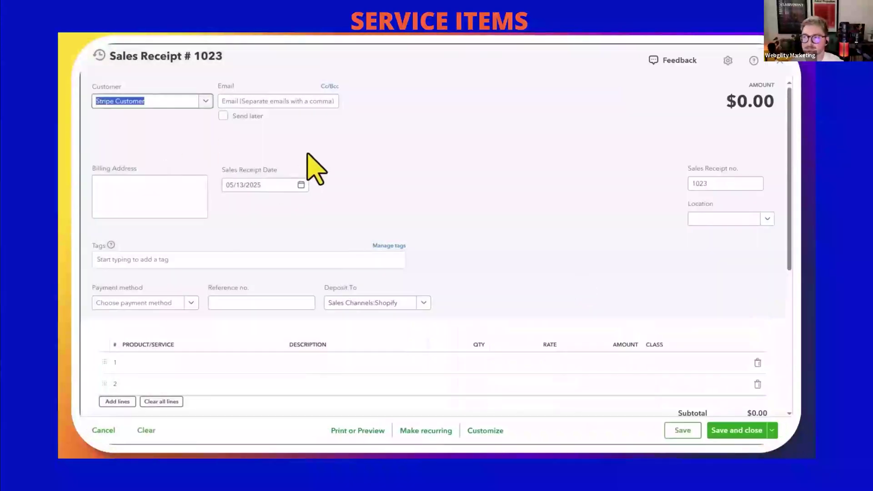
Add Shopify - Stripe as the sales receipt's first line item with a rate of 150
{"action": "left_click", "coordinate": [269, 184]}
{"action": "scroll", "coordinate": [391, 159], "scroll_direction": "down", "scroll_amount": 2}
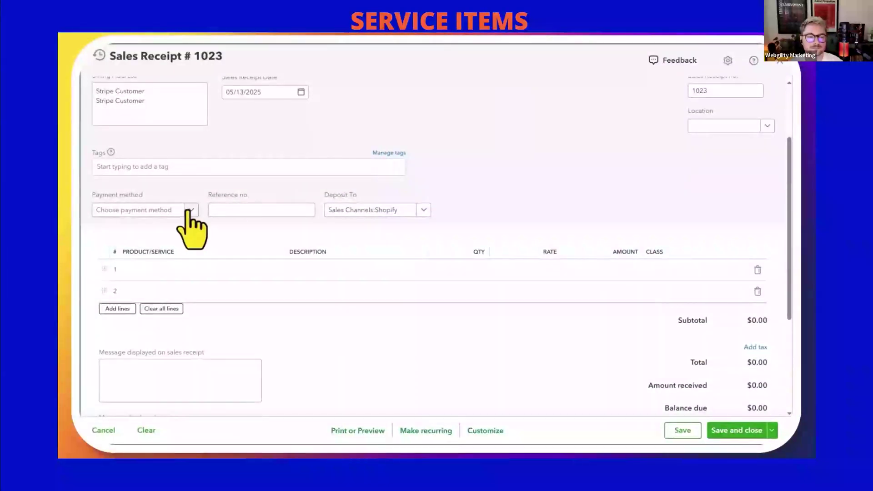
{"action": "left_click", "coordinate": [159, 269]}
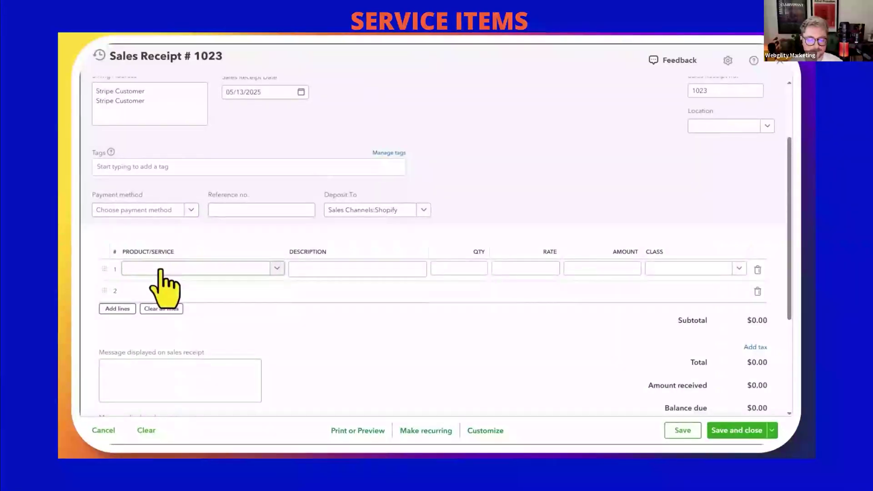
{"action": "left_click", "coordinate": [160, 270]}
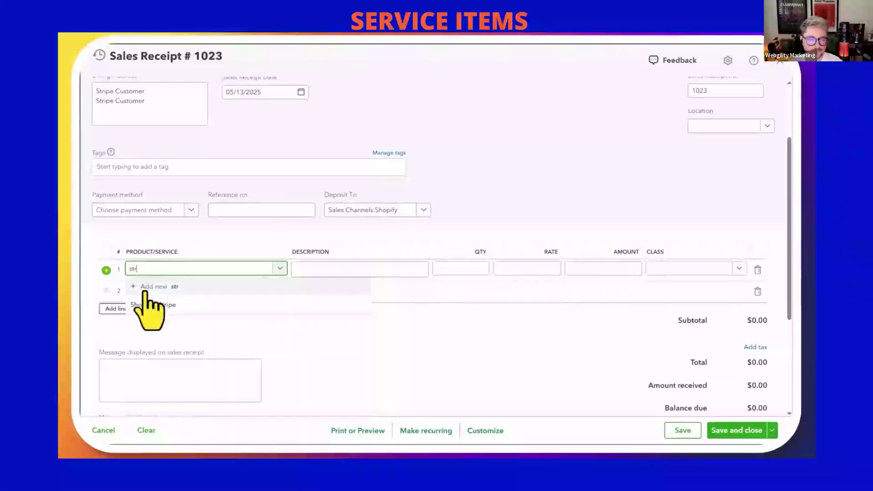
{"action": "left_click", "coordinate": [153, 312]}
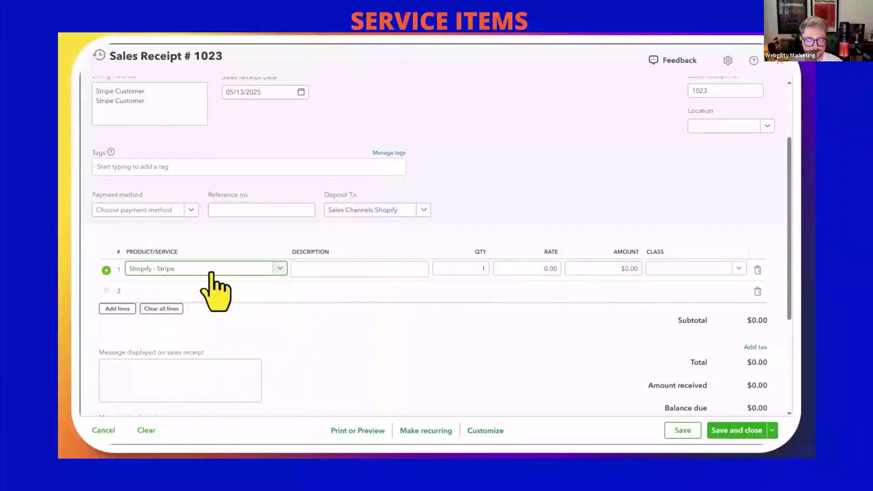
{"action": "key", "text": "Tab"}
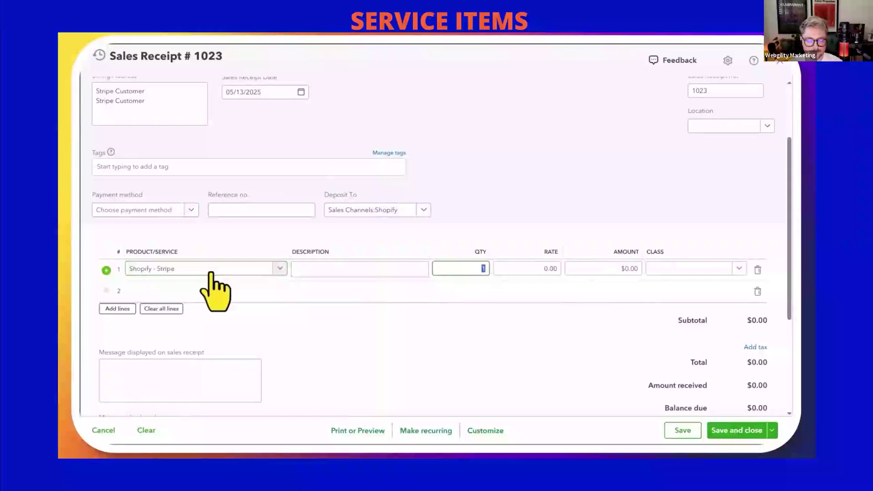
{"action": "key", "text": "Tab"}
{"action": "type", "text": "150"}
{"action": "key", "text": "Tab"}
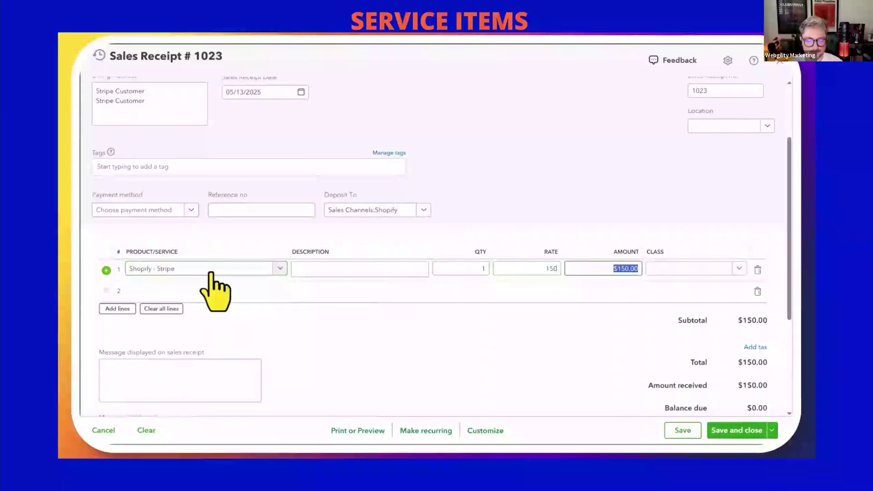
Set the sales receipt's deposit account to Payment Gateways:Stripe
{"action": "left_click", "coordinate": [361, 212]}
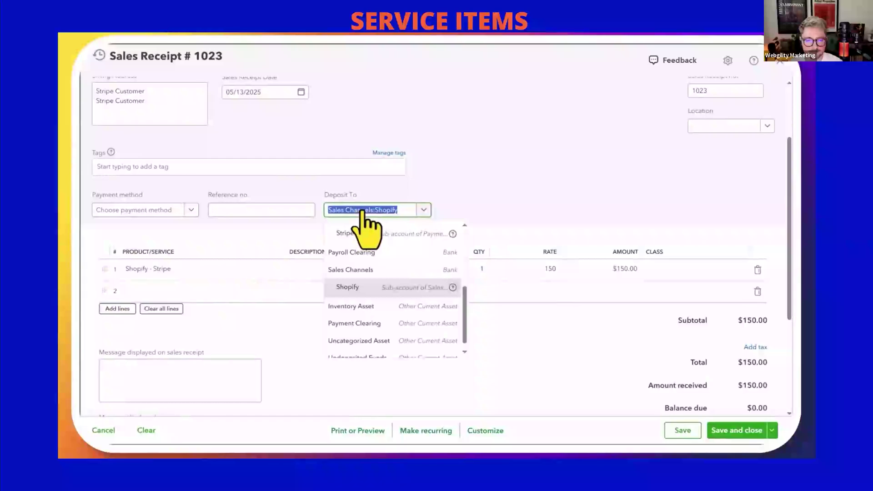
{"action": "type", "text": "Str"}
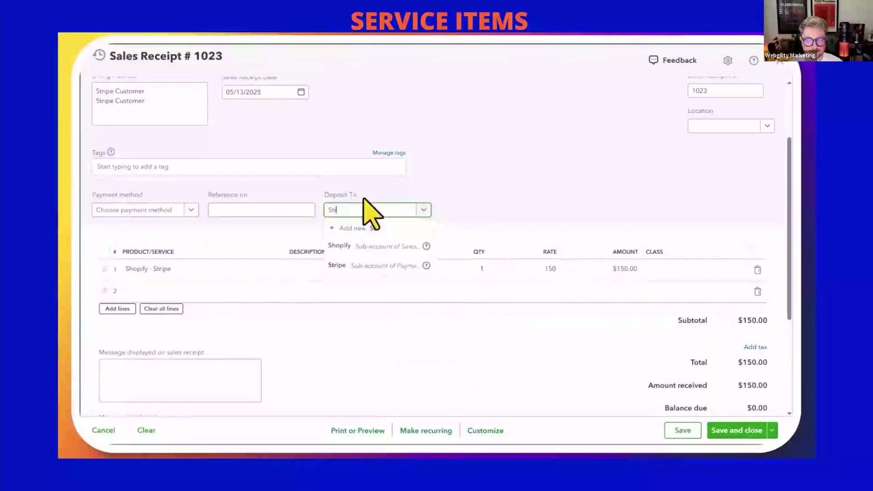
{"action": "left_click", "coordinate": [384, 268]}
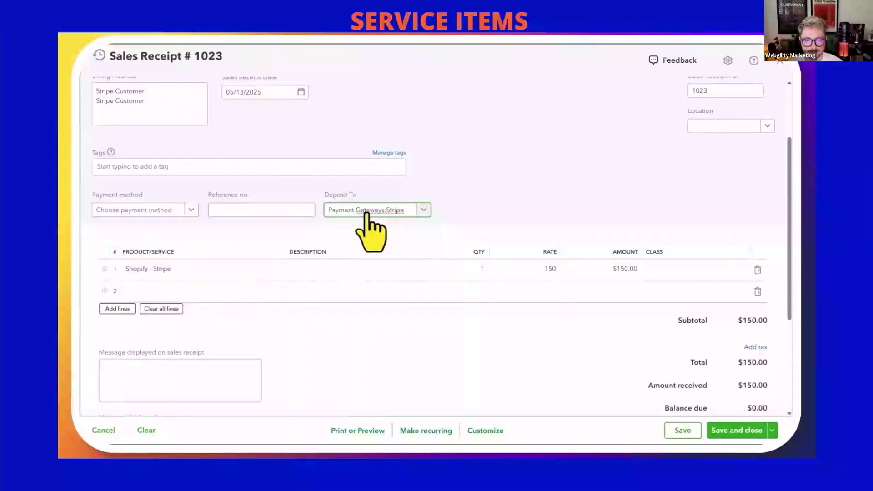
{"action": "scroll", "coordinate": [537, 220], "scroll_direction": "up", "scroll_amount": 2}
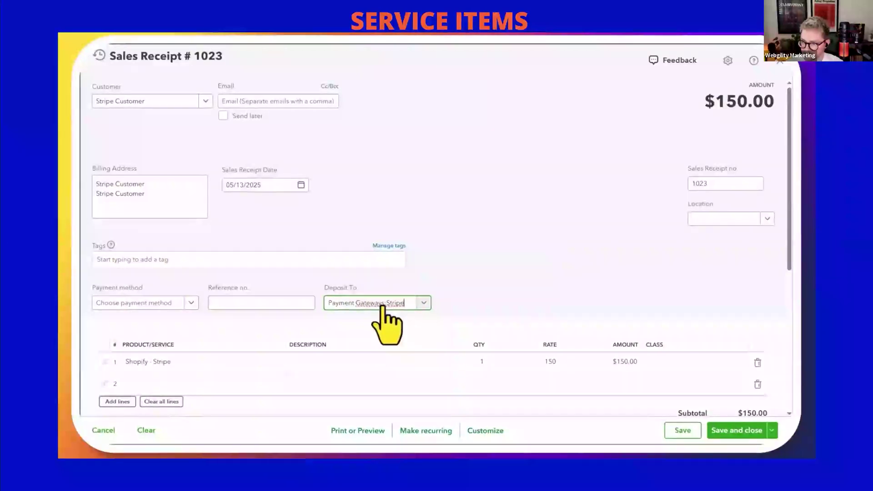
{"action": "left_click", "coordinate": [214, 362]}
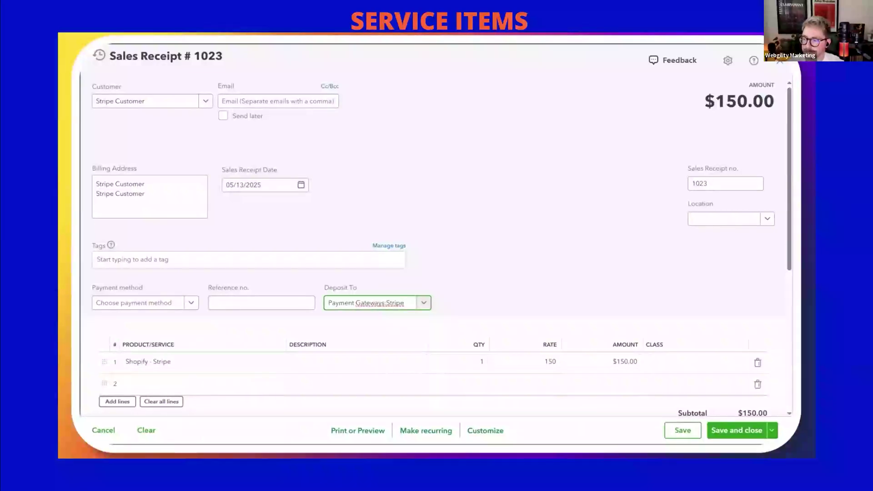
Duplicate the sales receipt's browser tab and close the blank receipt in the copy
{"action": "right_click", "coordinate": [75, 207]}
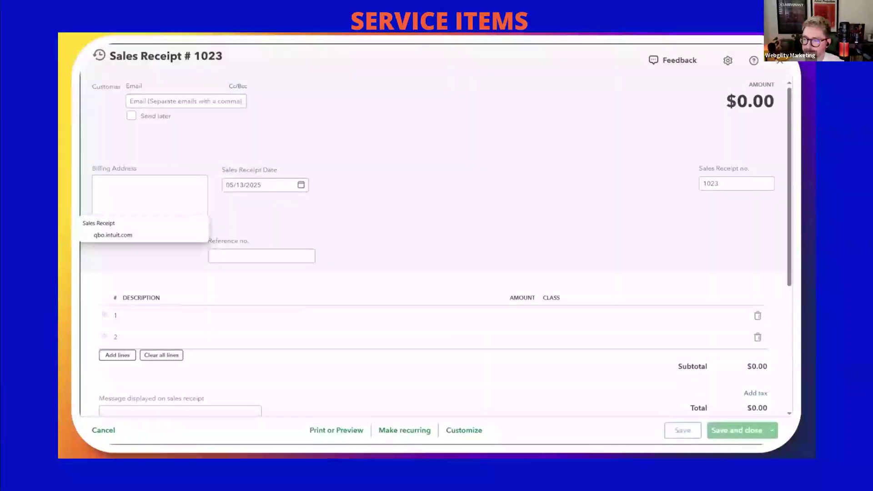
{"action": "left_click", "coordinate": [779, 61]}
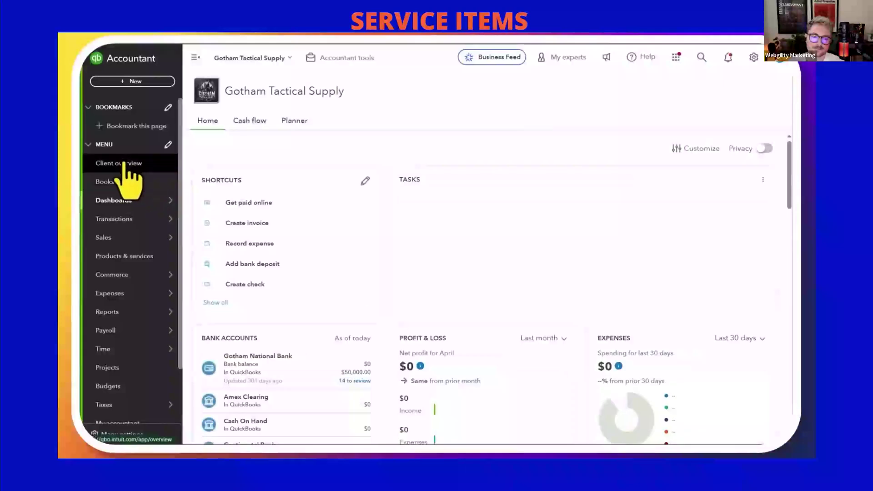
Open the year-to-date Balance Sheet from the standard reports and examine its bank account balances
{"action": "scroll", "coordinate": [116, 269], "scroll_direction": "down", "scroll_amount": 2}
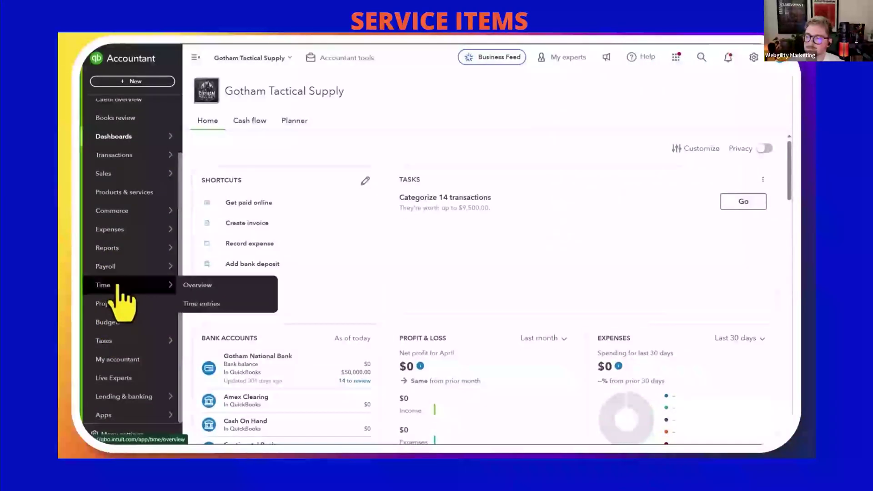
{"action": "mouse_move", "coordinate": [114, 263]}
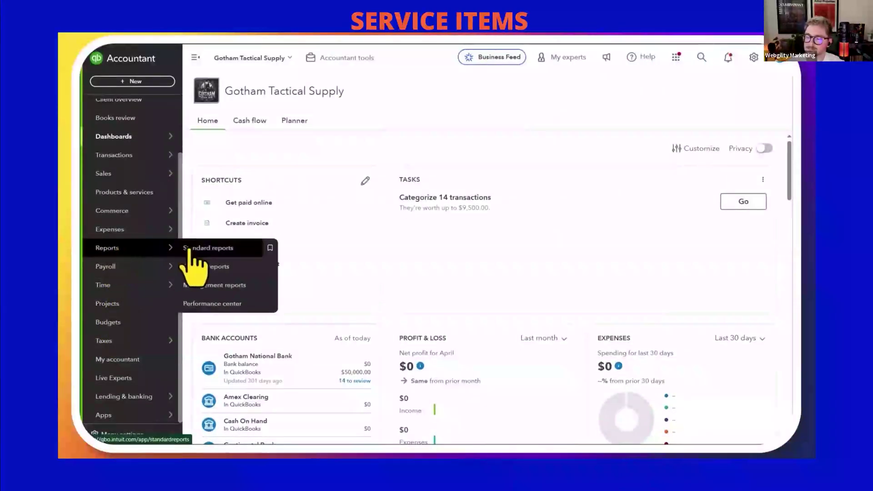
{"action": "left_click", "coordinate": [189, 247]}
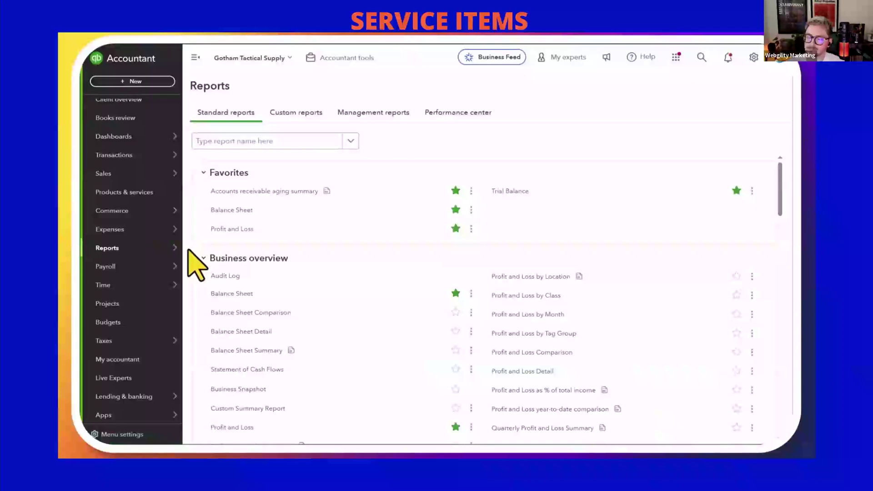
{"action": "left_click", "coordinate": [234, 210]}
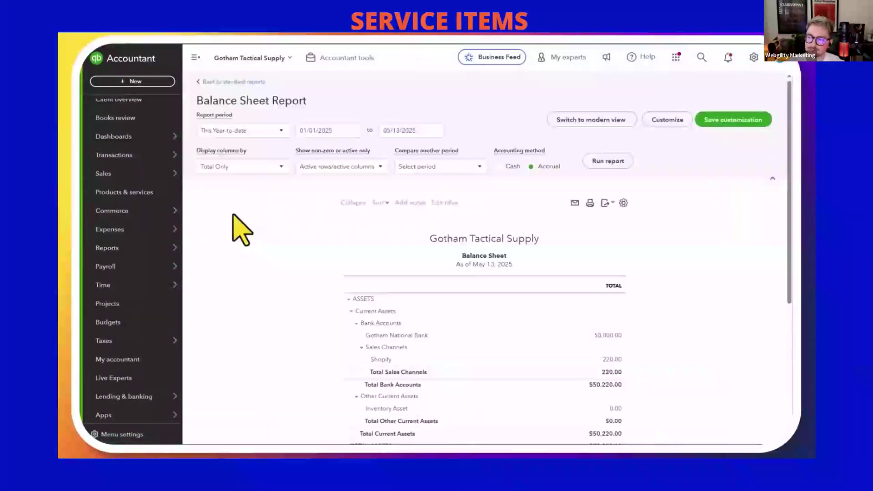
{"action": "scroll", "coordinate": [639, 266], "scroll_direction": "down", "scroll_amount": 3}
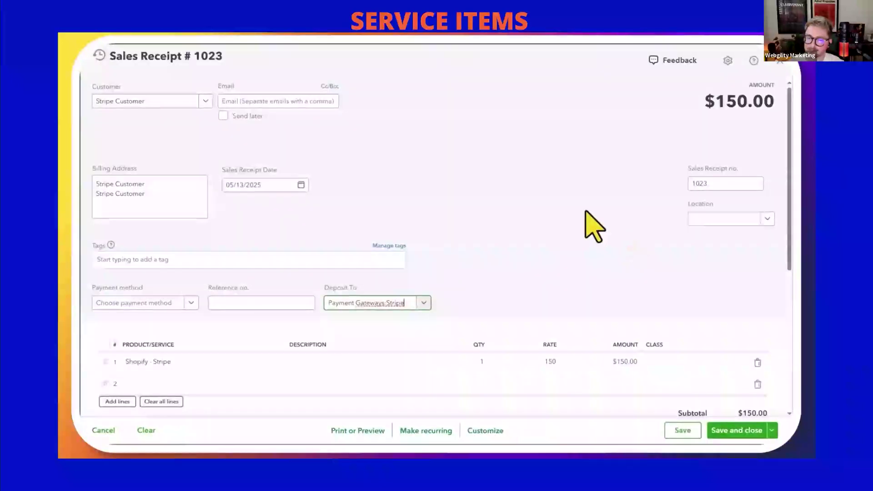
Save and close the Stripe Customer sales receipt, and rerun the Balance Sheet to review the Payment Gateways and Sales Channels balances
{"action": "scroll", "coordinate": [482, 303], "scroll_direction": "down", "scroll_amount": 4}
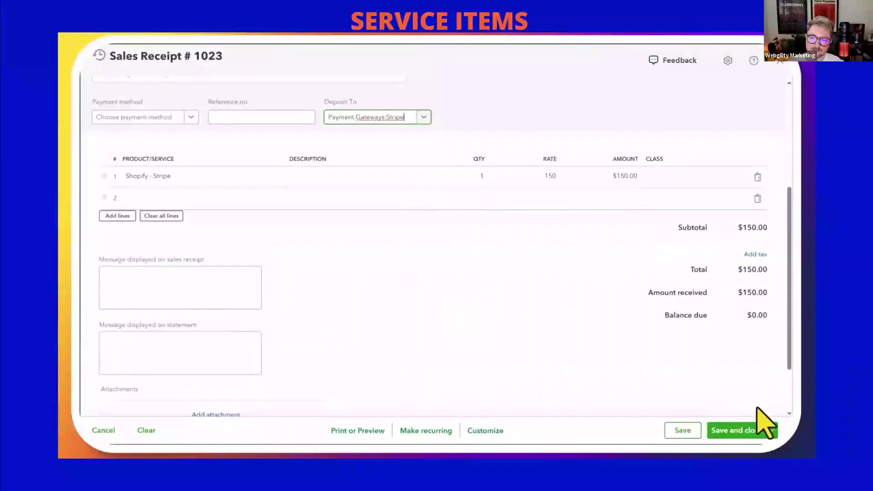
{"action": "left_click", "coordinate": [737, 434]}
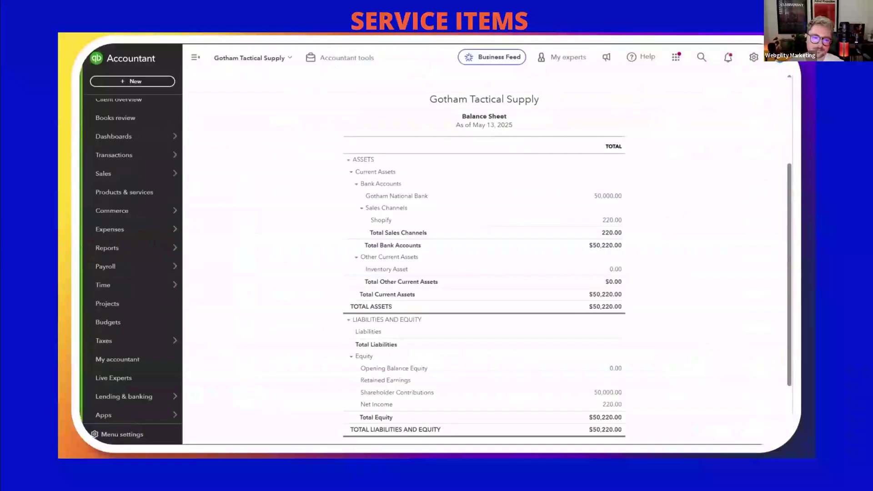
{"action": "scroll", "coordinate": [487, 215], "scroll_direction": "up", "scroll_amount": 4}
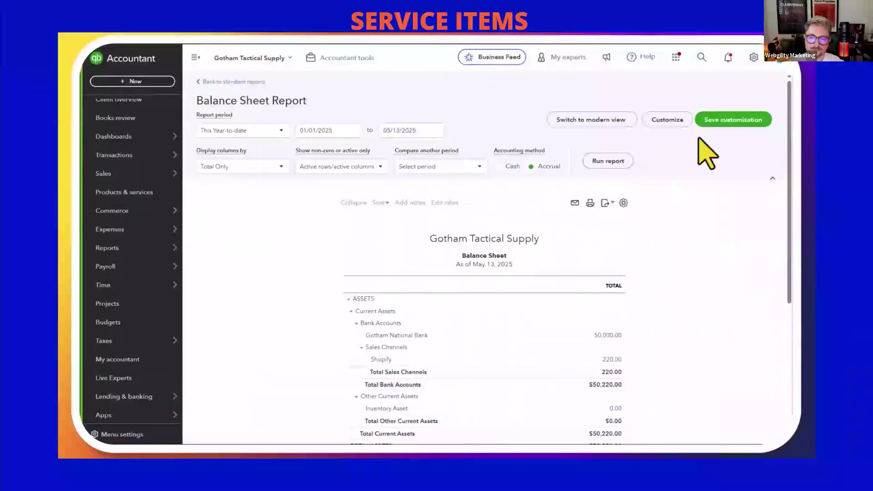
{"action": "left_click", "coordinate": [618, 161]}
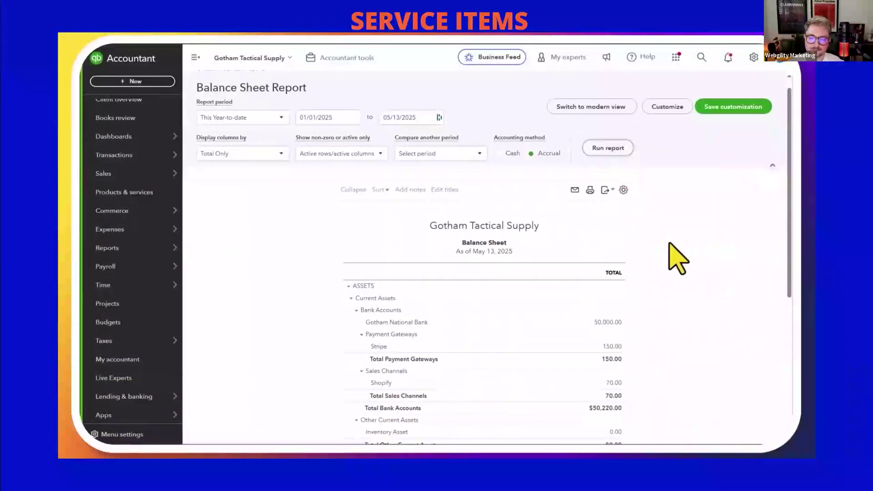
{"action": "scroll", "coordinate": [636, 251], "scroll_direction": "down", "scroll_amount": 3}
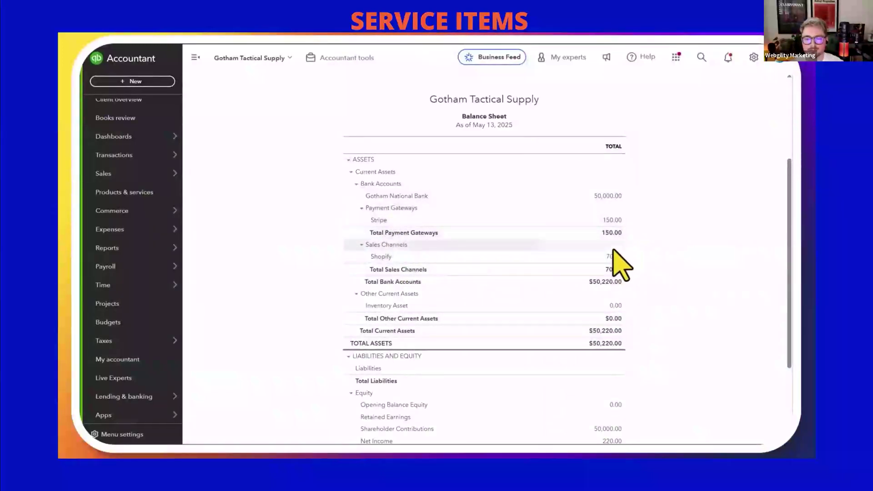
{"action": "left_click", "coordinate": [722, 169]}
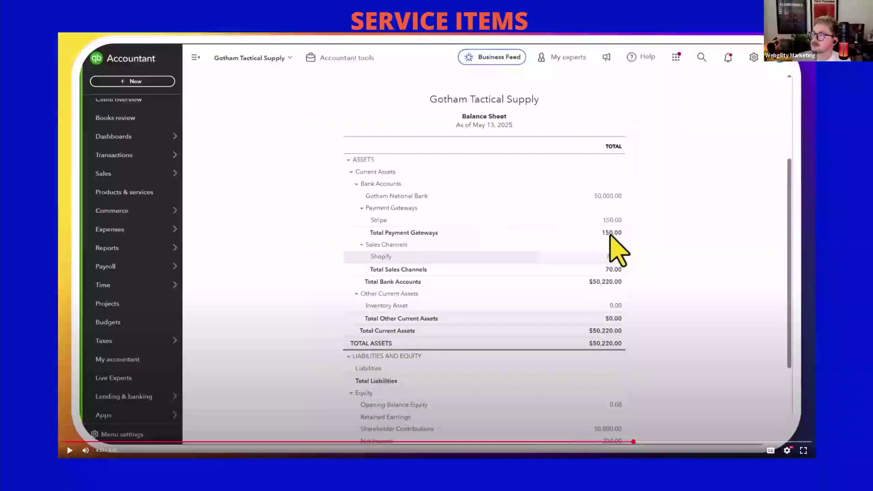
{"action": "left_click", "coordinate": [776, 261]}
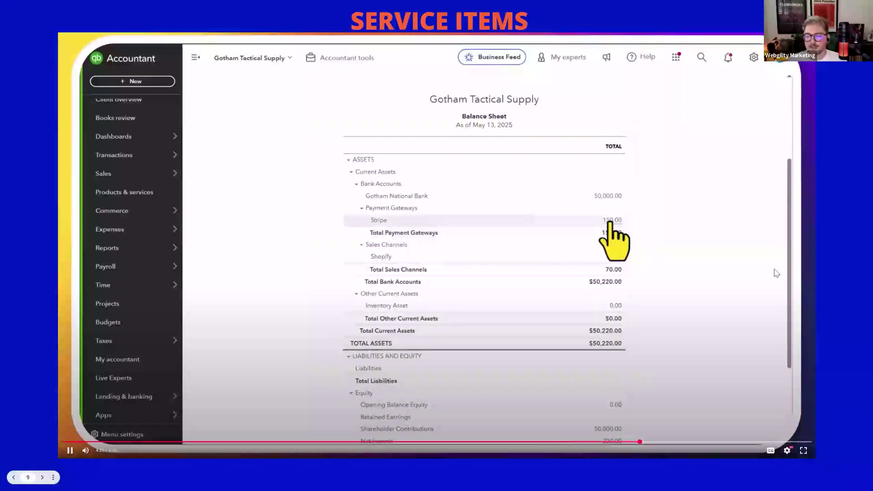
{"action": "left_click", "coordinate": [645, 389]}
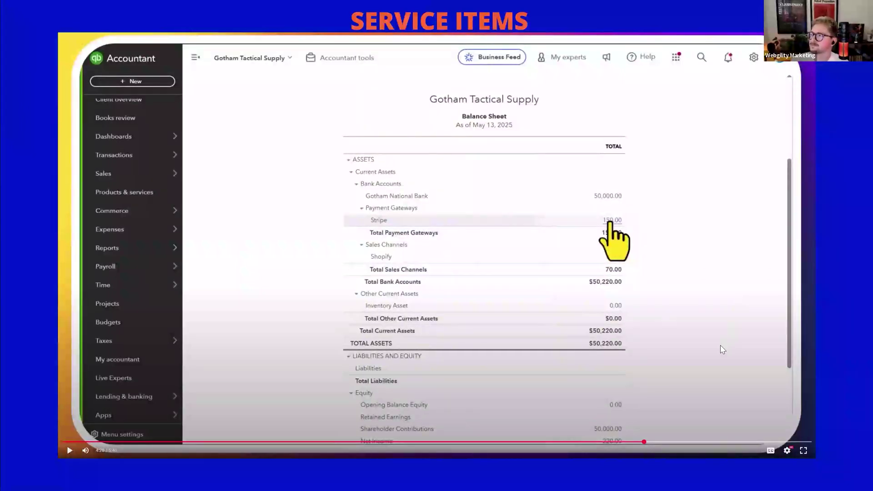
{"action": "left_click", "coordinate": [659, 442]}
{"action": "left_click", "coordinate": [771, 442]}
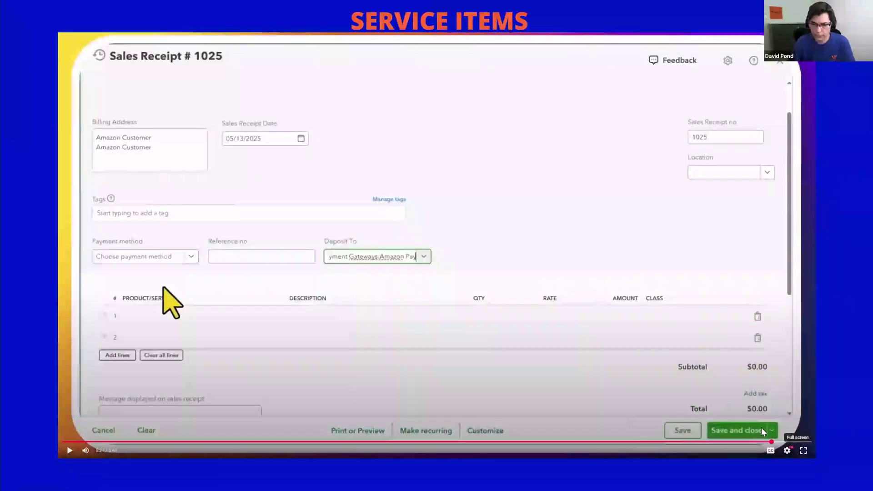
{"action": "left_click", "coordinate": [796, 442]}
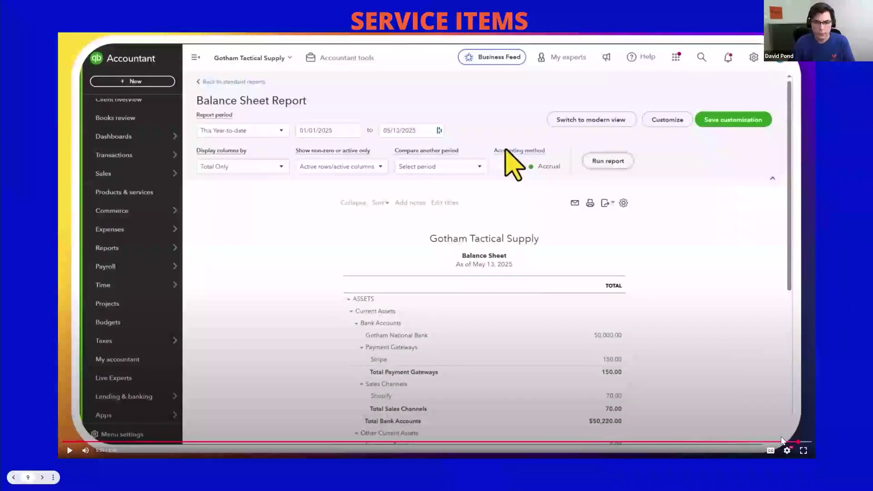
{"action": "left_click", "coordinate": [786, 442]}
{"action": "left_click", "coordinate": [786, 405]}
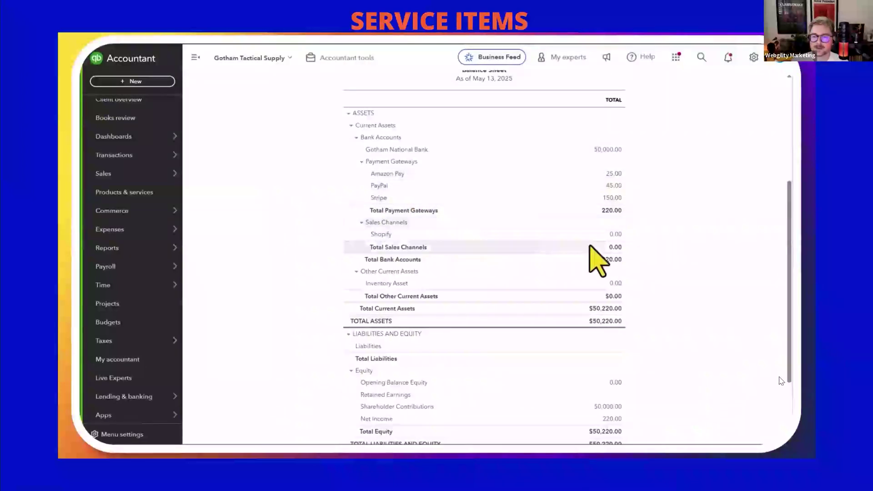
{"action": "left_click", "coordinate": [512, 303]}
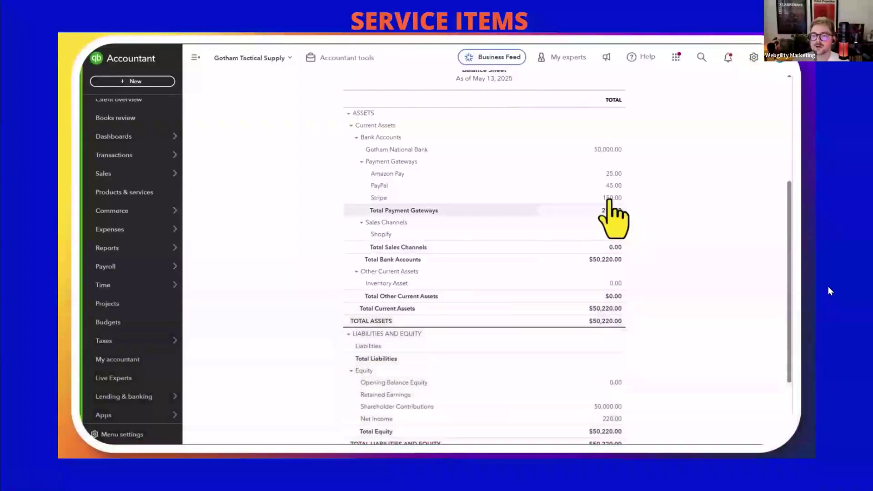
{"action": "left_click", "coordinate": [827, 288]}
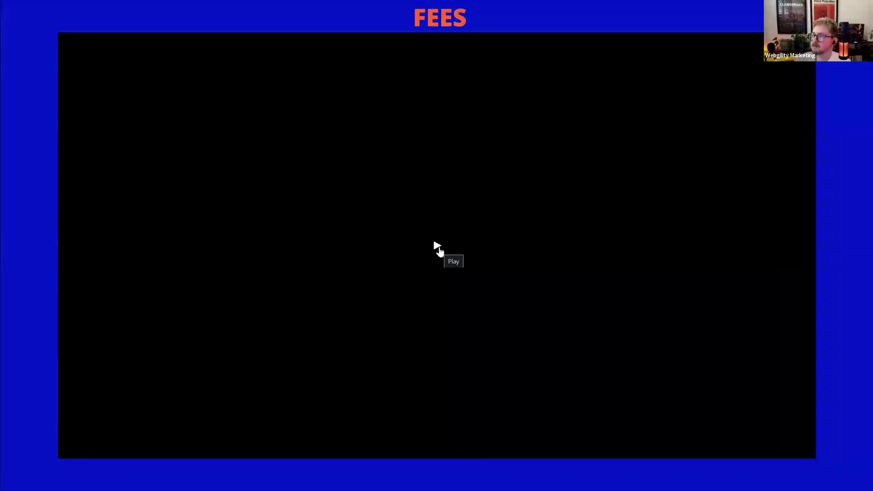
{"action": "left_click", "coordinate": [526, 241]}
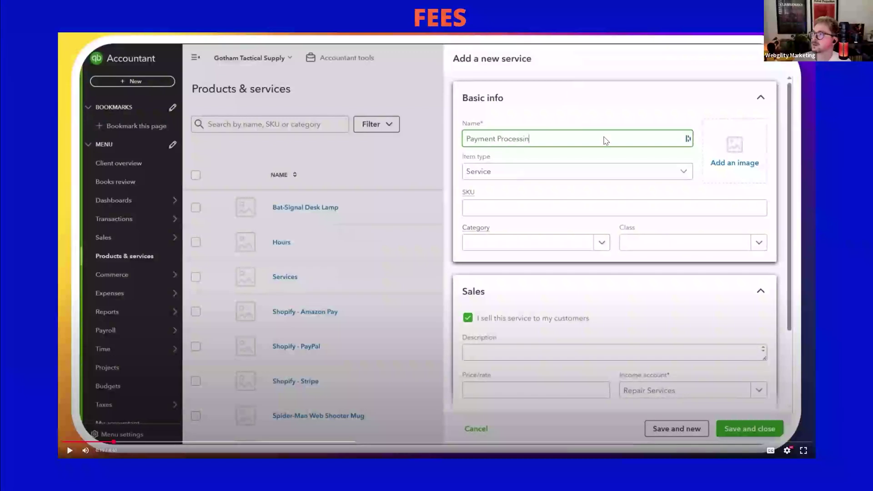
{"action": "left_click", "coordinate": [737, 253]}
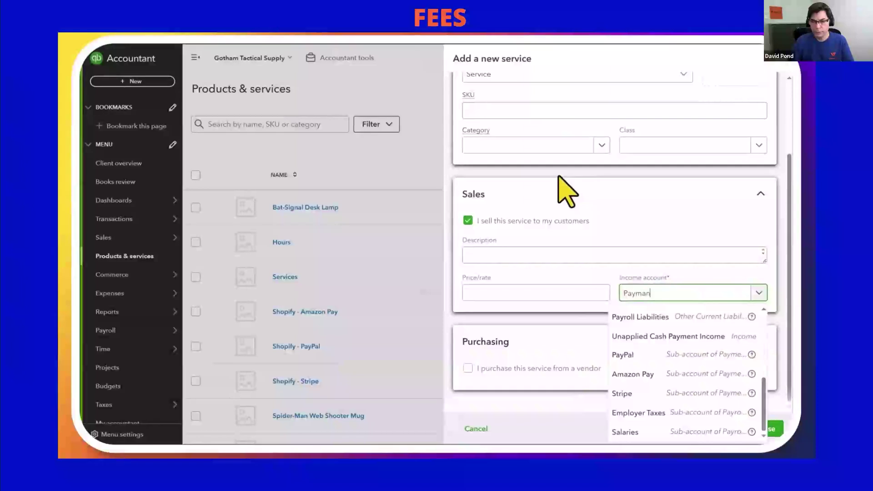
{"action": "left_click", "coordinate": [750, 276]}
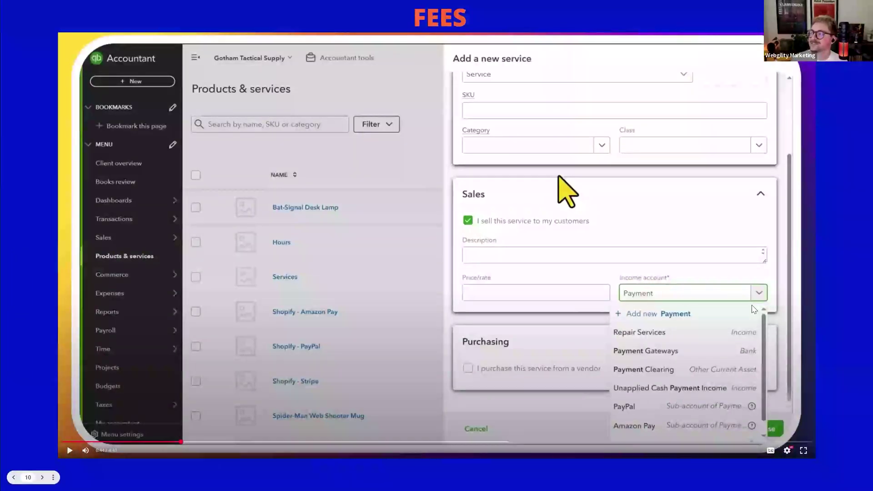
{"action": "left_click", "coordinate": [550, 221]}
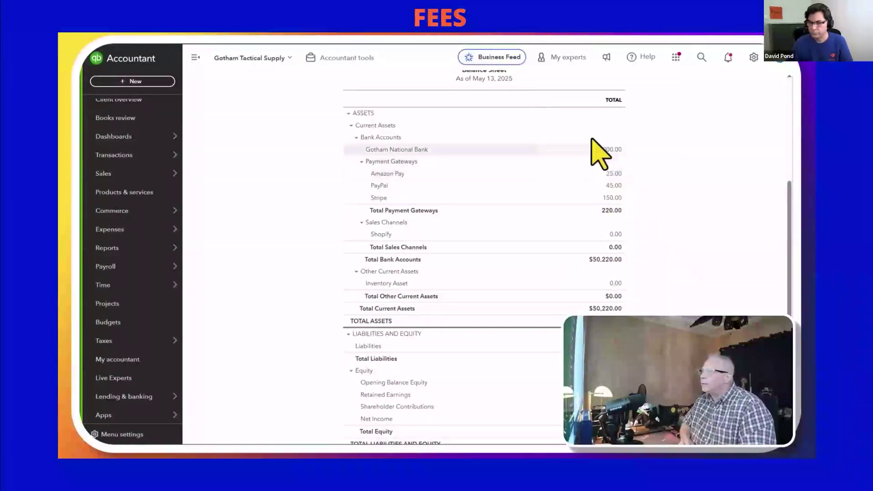
Drill down from the Balance Sheet's PayPal balance to its transaction report and open the PayPal customer's sales receipt
{"action": "left_click", "coordinate": [612, 186]}
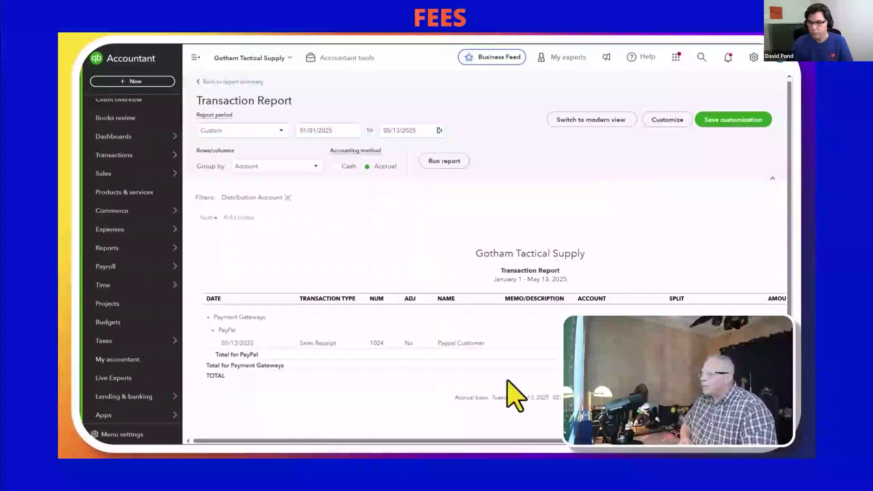
{"action": "left_click", "coordinate": [307, 343]}
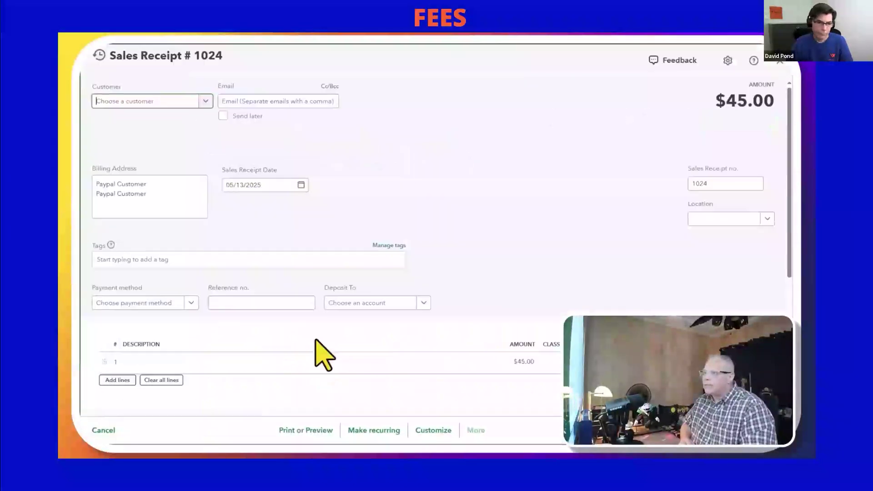
{"action": "scroll", "coordinate": [354, 328], "scroll_direction": "down", "scroll_amount": 3}
Add Payment Processing Fees as the second line item on the PayPal sales receipt
{"action": "left_click", "coordinate": [141, 197]}
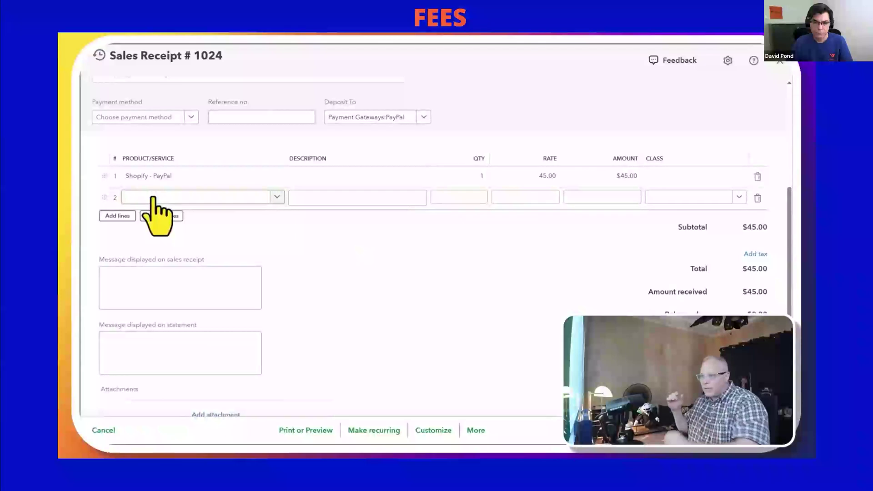
{"action": "left_click", "coordinate": [153, 197]}
{"action": "type", "text": "Cre"}
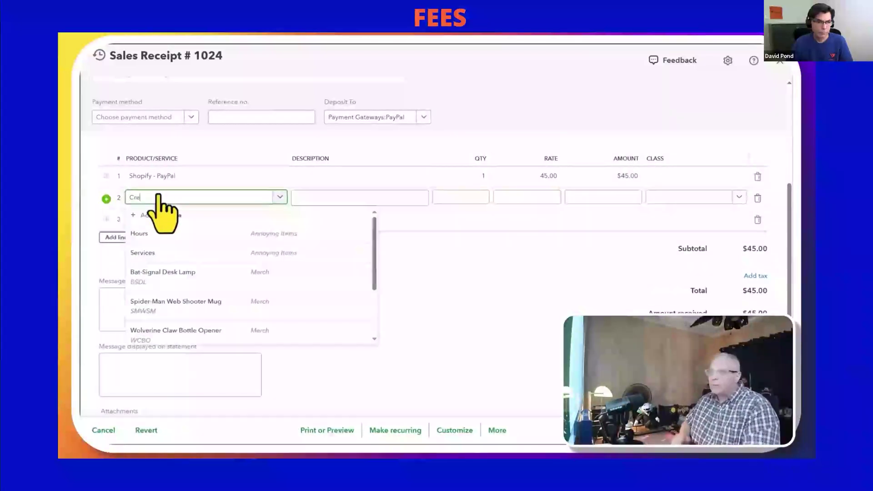
{"action": "key", "text": "BackSpace"}
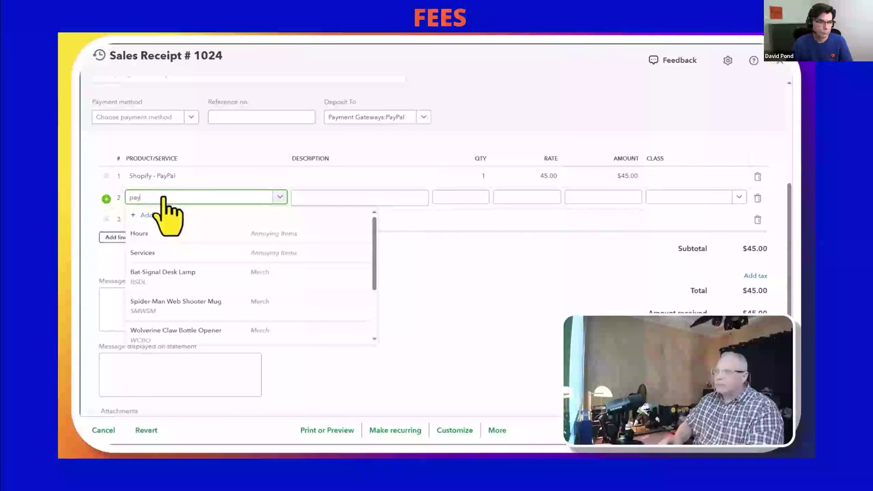
{"action": "type", "text": "pay"}
{"action": "left_click", "coordinate": [182, 273]}
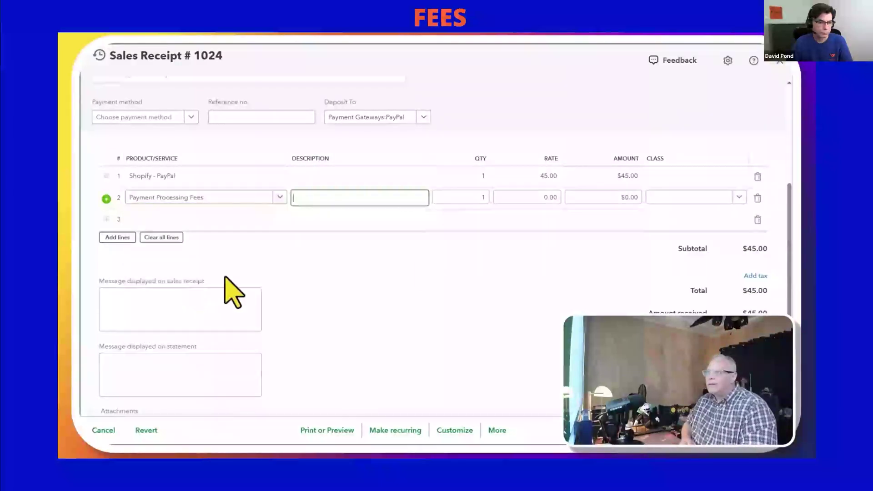
Set the Payment Processing Fees line's rate to -1.8, then save and close the sales receipt
{"action": "key", "text": "Tab"}
{"action": "key", "text": "Tab"}
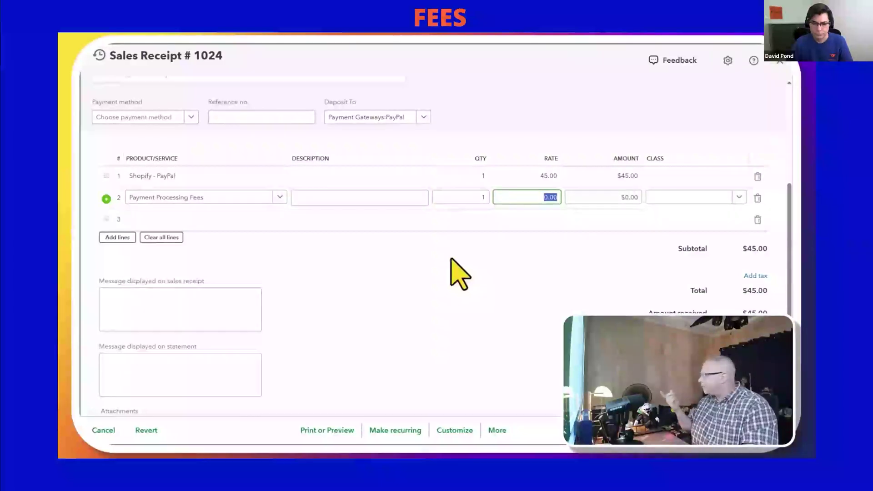
{"action": "type", "text": "-1.8"}
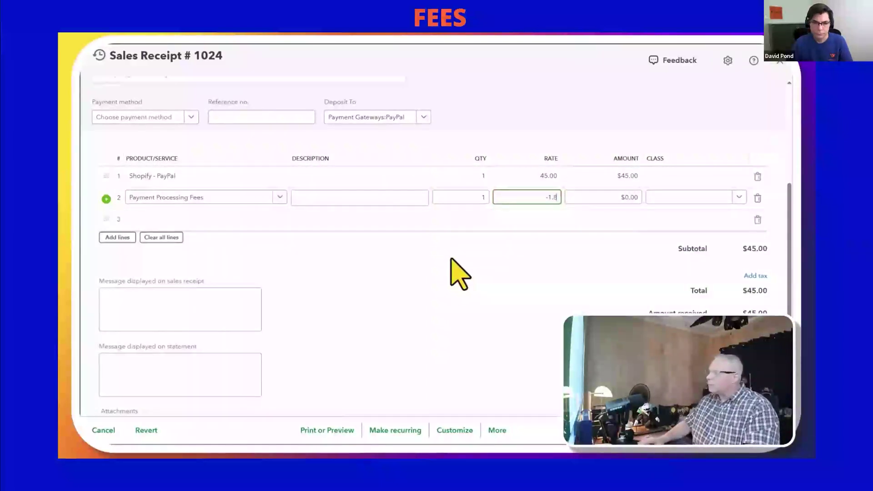
{"action": "key", "text": "Tab"}
{"action": "key", "text": "Tab"}
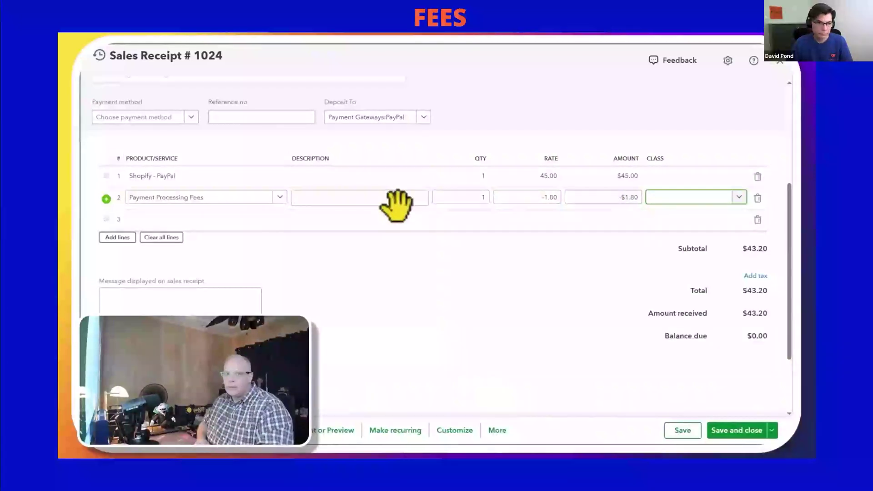
{"action": "left_click", "coordinate": [773, 431]}
{"action": "left_click", "coordinate": [713, 393]}
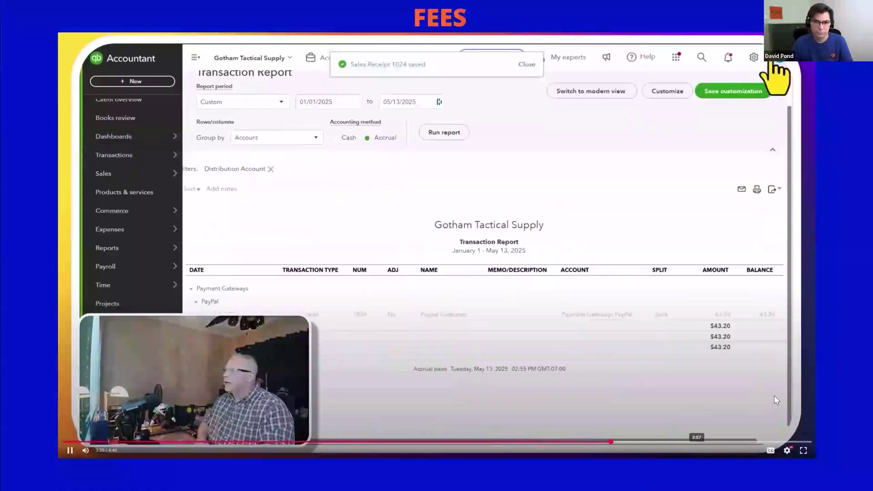
{"action": "left_click", "coordinate": [726, 441]}
{"action": "left_click_drag", "start_coordinate": [764, 444], "coordinate": [732, 441]}
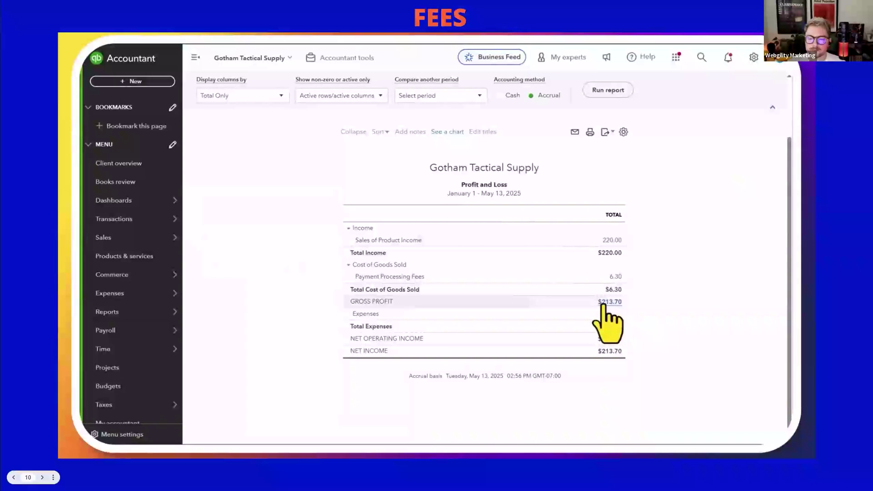
{"action": "mouse_move", "coordinate": [728, 376]}
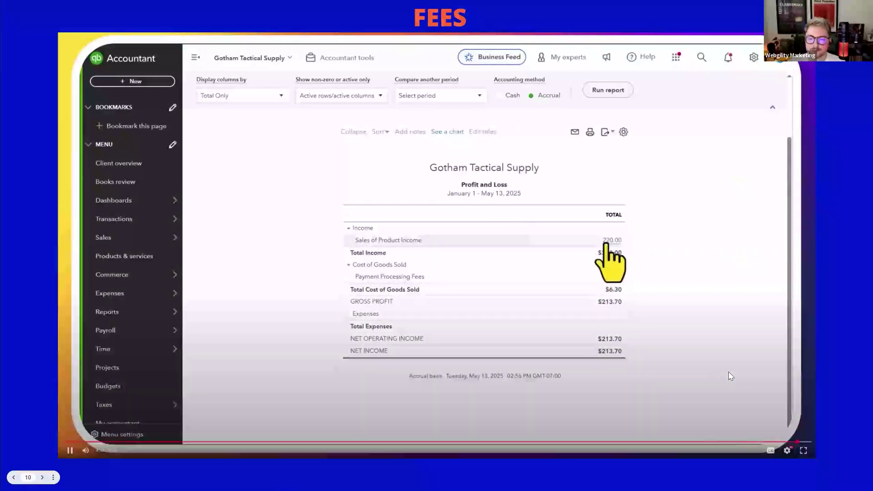
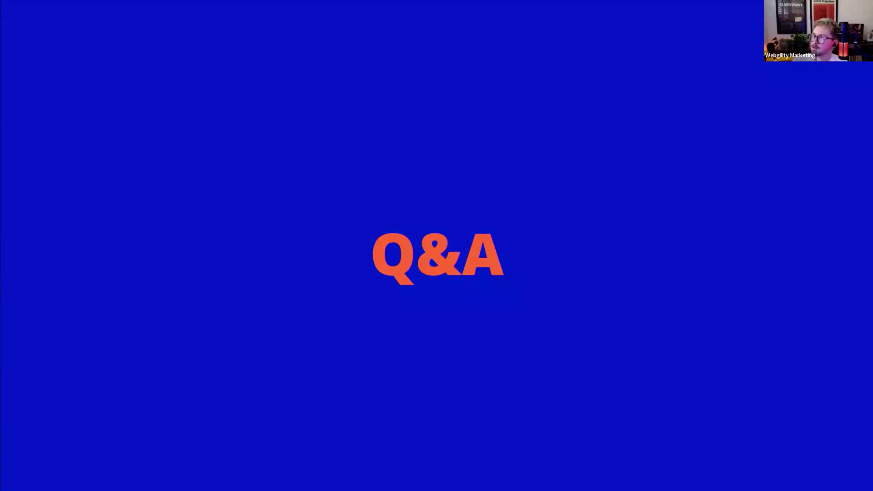
Leave the slideshow, switch to the Webgility login page, and sign in with the saved account e-mail and password
{"action": "key", "text": "Escape"}
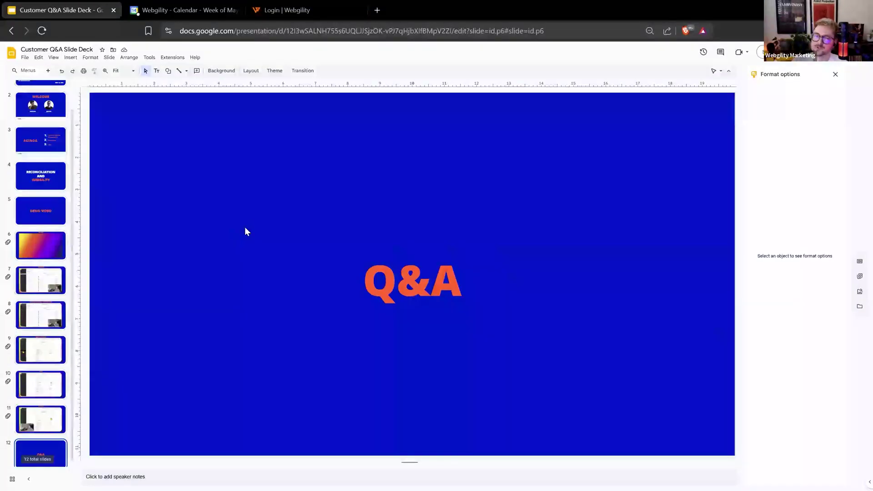
{"action": "left_click", "coordinate": [312, 8]}
{"action": "left_click", "coordinate": [359, 175]}
{"action": "left_click", "coordinate": [459, 157]}
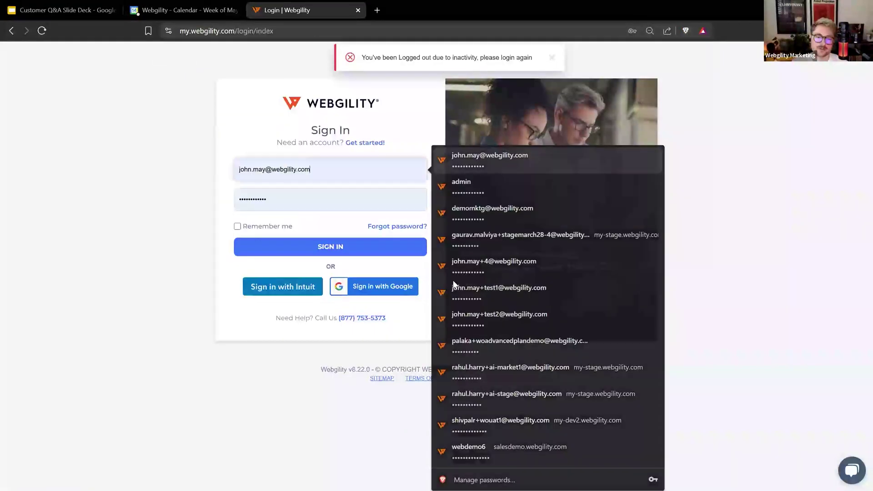
{"action": "left_click", "coordinate": [405, 247]}
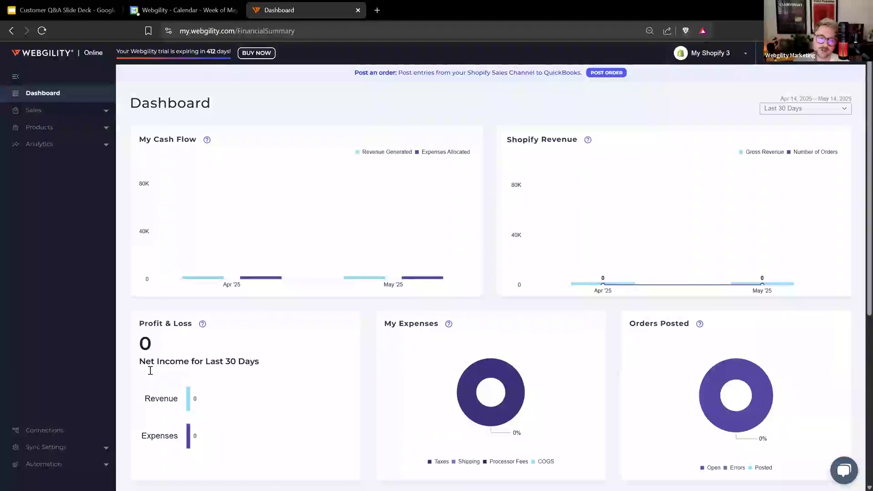
Open the Orders sync settings and examine the choices for using the same posting settings and the transaction type for all orders
{"action": "left_click", "coordinate": [57, 450]}
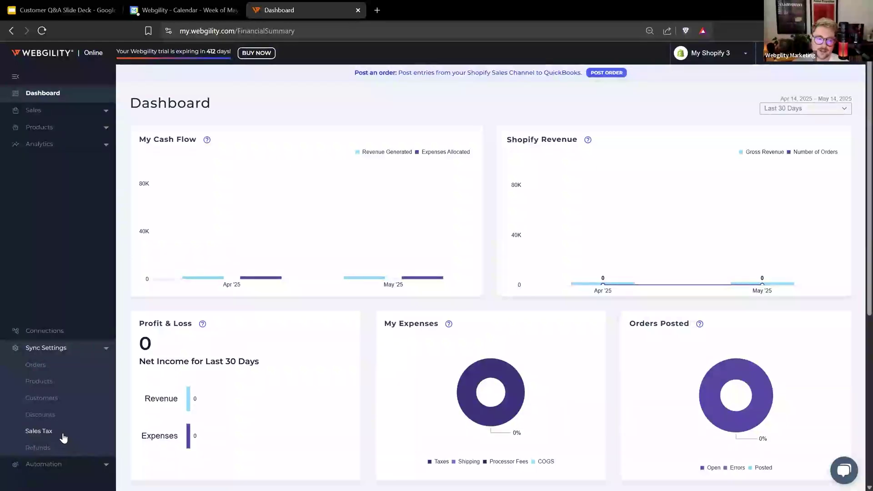
{"action": "left_click", "coordinate": [68, 363]}
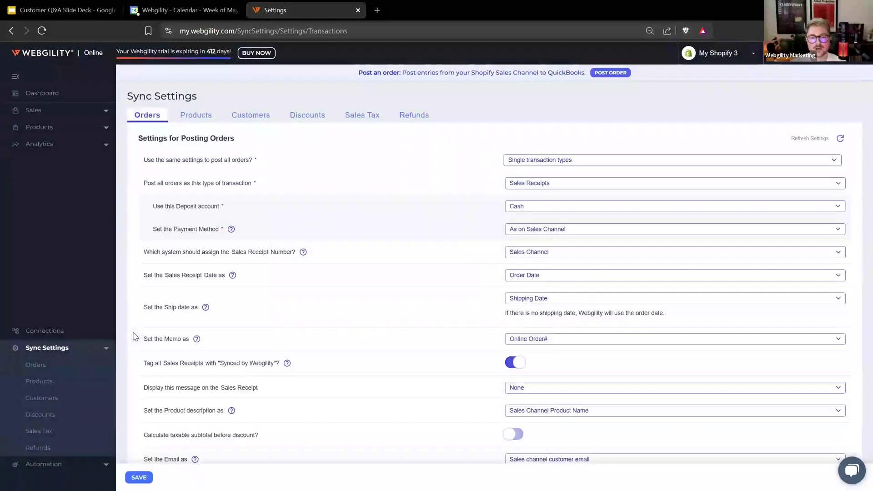
{"action": "left_click_drag", "start_coordinate": [143, 161], "coordinate": [344, 168]}
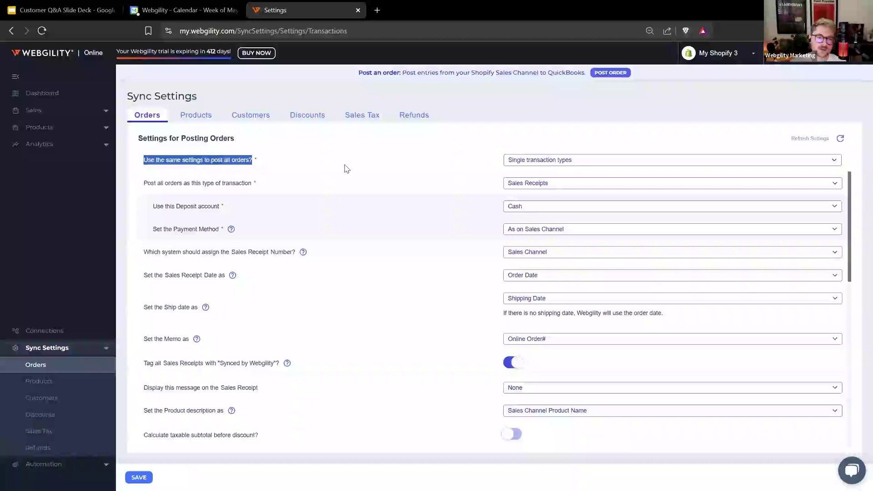
{"action": "left_click", "coordinate": [606, 160]}
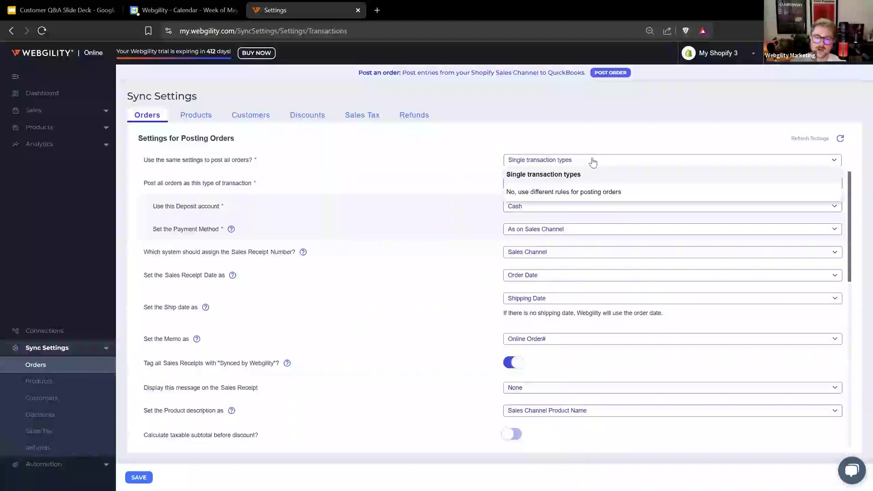
{"action": "left_click", "coordinate": [592, 162]}
{"action": "left_click_drag", "start_coordinate": [146, 184], "coordinate": [313, 185]}
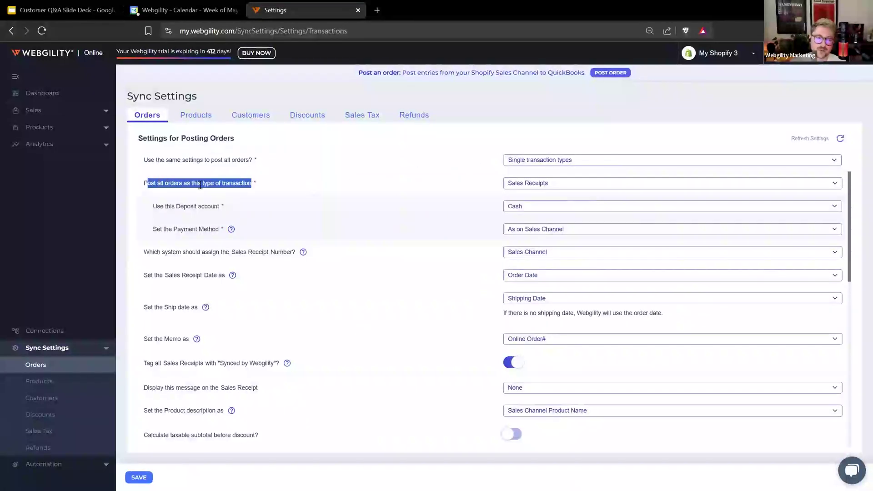
{"action": "left_click", "coordinate": [275, 185]}
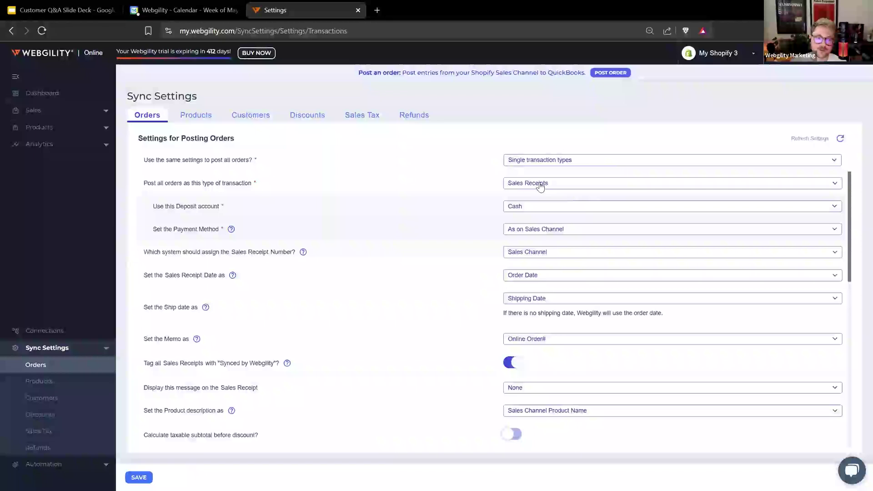
Choose "No, use different rules for posting orders" and base the posting rules on Payment Method
{"action": "left_click", "coordinate": [541, 166]}
{"action": "left_click", "coordinate": [566, 191]}
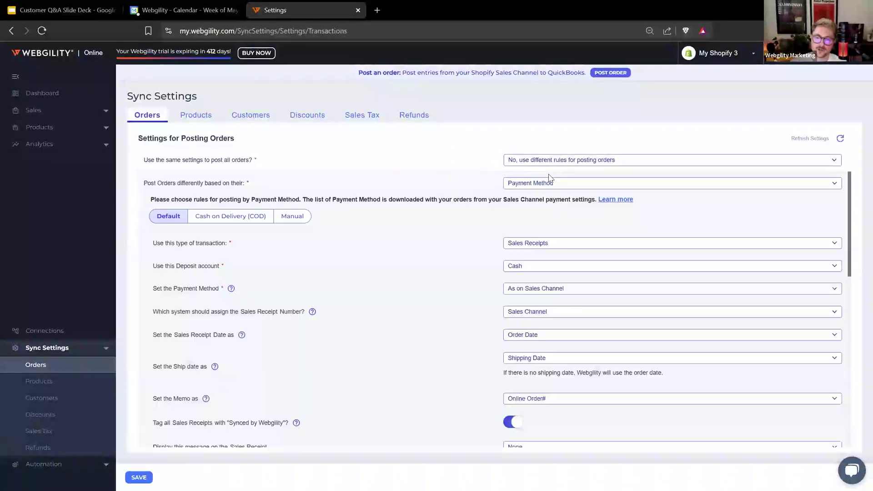
{"action": "left_click", "coordinate": [556, 184]}
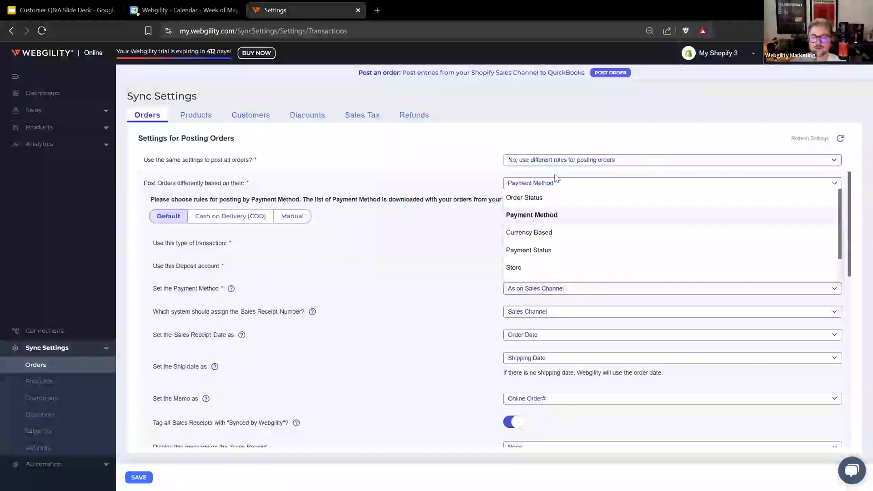
{"action": "scroll", "coordinate": [539, 251], "scroll_direction": "down", "scroll_amount": 1}
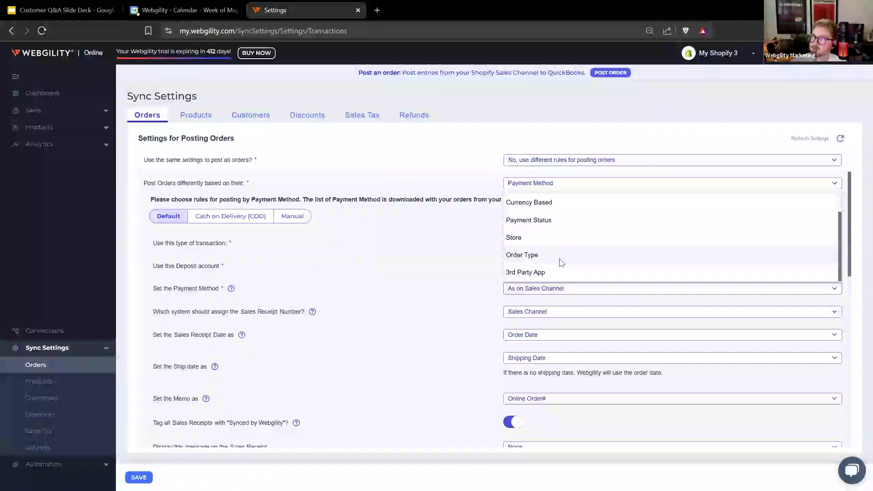
{"action": "scroll", "coordinate": [545, 236], "scroll_direction": "up", "scroll_amount": 1}
{"action": "left_click", "coordinate": [541, 215]}
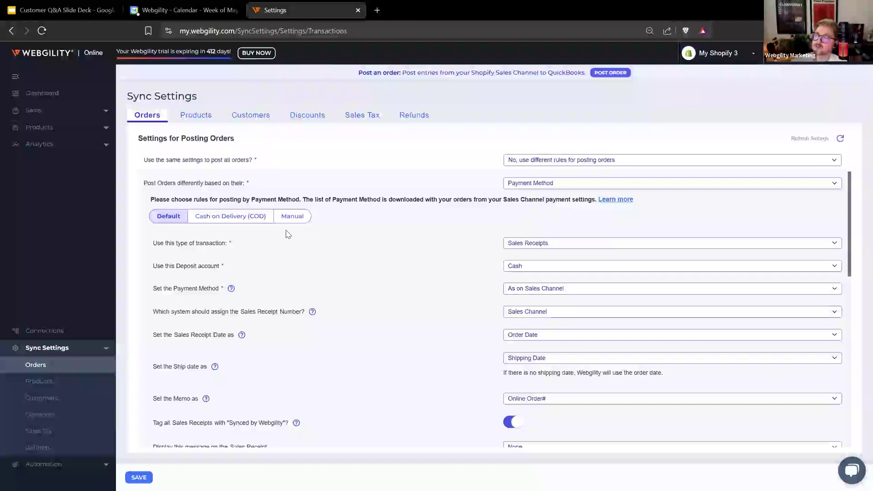
Examine the Cash on Delivery (COD) posting rules, including the deposit account, payment method and sales receipt number options
{"action": "left_click", "coordinate": [226, 218]}
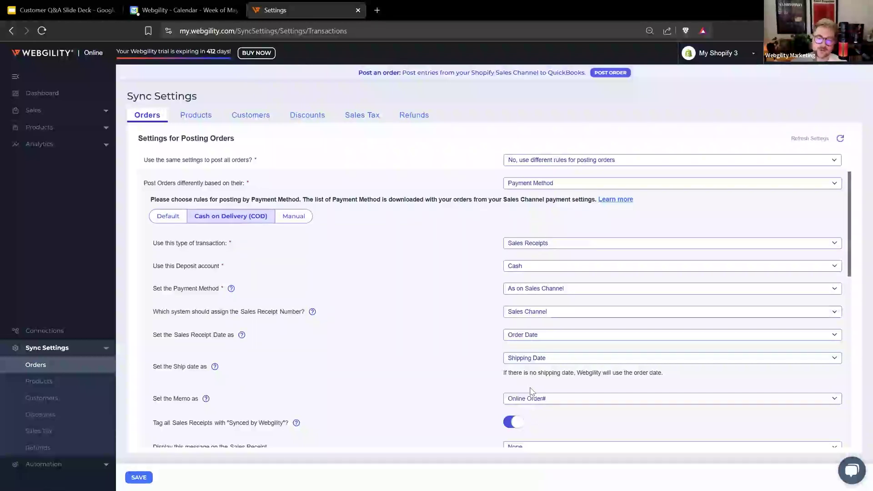
{"action": "left_click_drag", "start_coordinate": [153, 263], "coordinate": [306, 277]}
{"action": "left_click", "coordinate": [306, 277]}
{"action": "double_click", "coordinate": [553, 293]}
{"action": "scroll", "coordinate": [498, 300], "scroll_direction": "down", "scroll_amount": 2}
{"action": "left_click", "coordinate": [533, 223]}
{"action": "left_click", "coordinate": [527, 209]}
{"action": "left_click", "coordinate": [467, 230]}
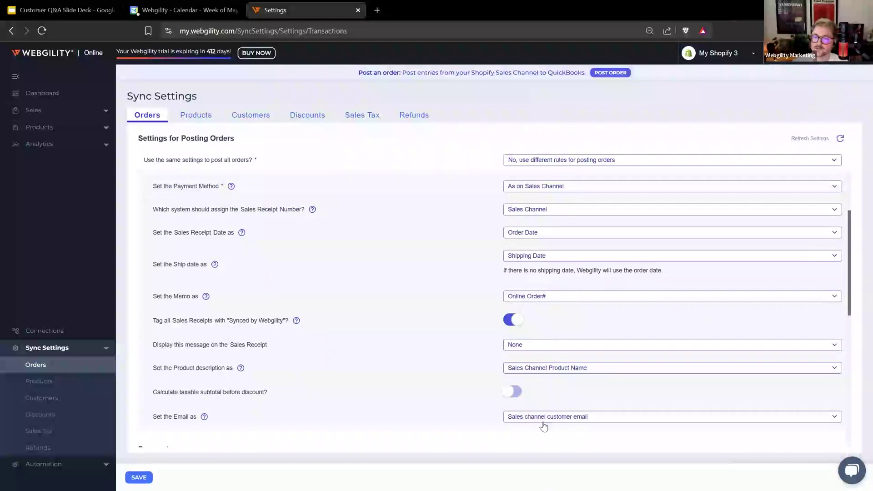
{"action": "scroll", "coordinate": [509, 403], "scroll_direction": "up", "scroll_amount": 2}
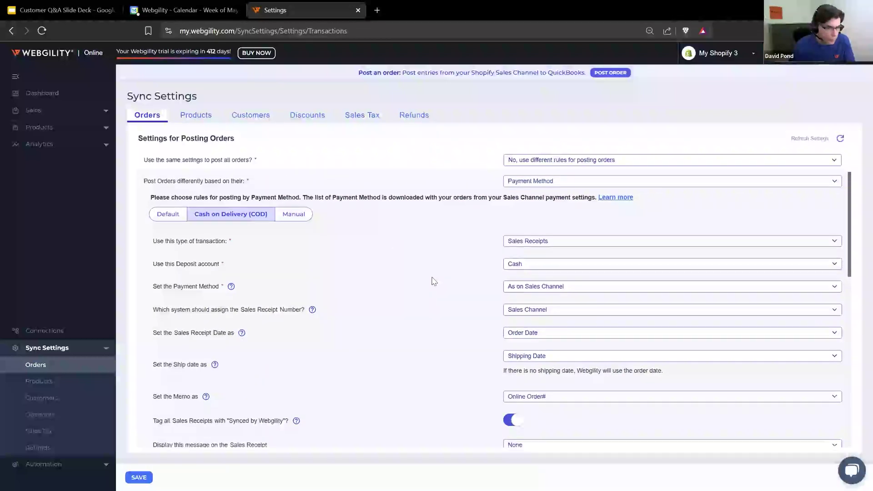
{"action": "scroll", "coordinate": [434, 281], "scroll_direction": "down", "scroll_amount": 1}
{"action": "scroll", "coordinate": [438, 290], "scroll_direction": "up", "scroll_amount": 1}
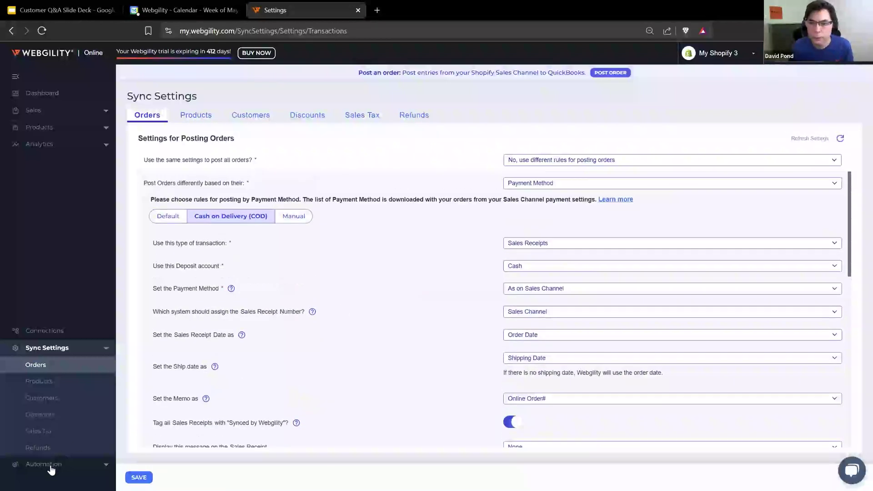
Open the Connections page and start adding a payment gateway
{"action": "left_click", "coordinate": [50, 465]}
{"action": "left_click", "coordinate": [45, 397]}
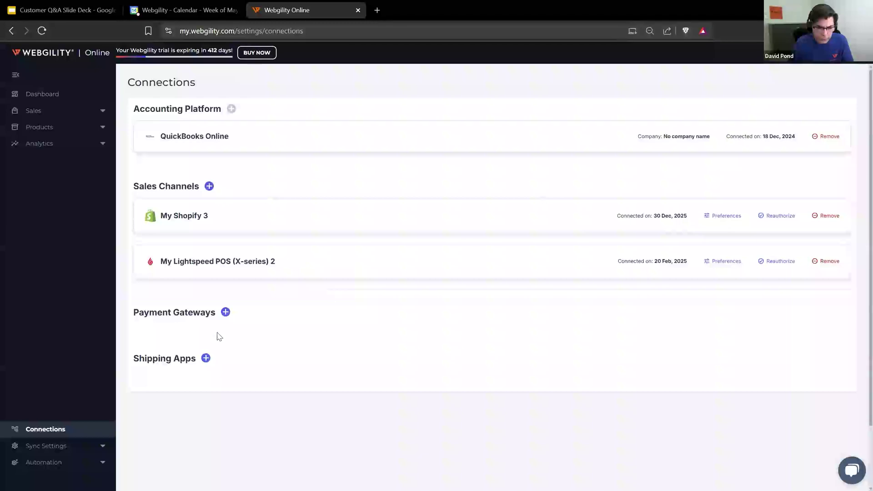
{"action": "left_click", "coordinate": [225, 312]}
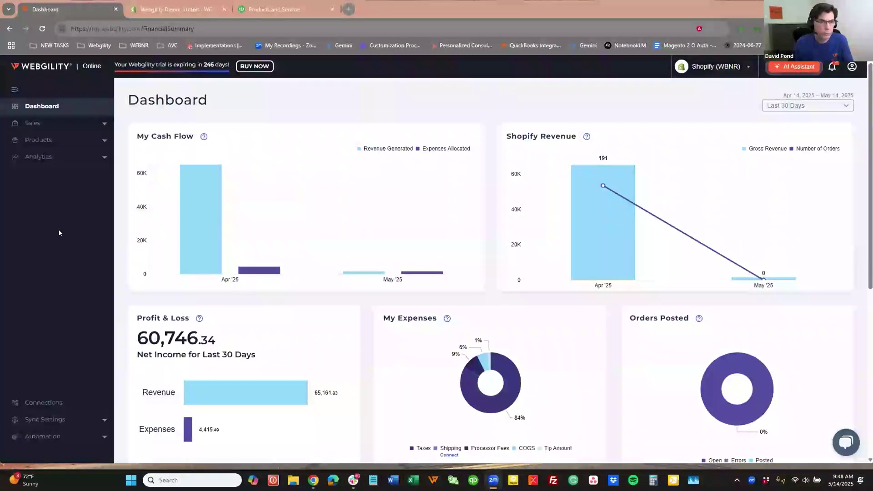
From the Shopify (WBNR) dashboard, open Connections and review the connected sales channels and payment gateways
{"action": "scroll", "coordinate": [53, 266], "scroll_direction": "down", "scroll_amount": 2}
{"action": "left_click", "coordinate": [49, 403]}
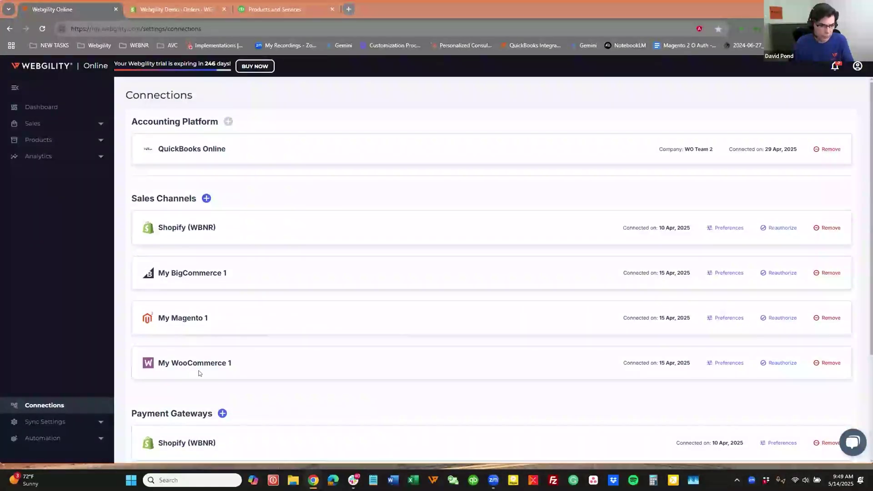
{"action": "scroll", "coordinate": [198, 371], "scroll_direction": "down", "scroll_amount": 3}
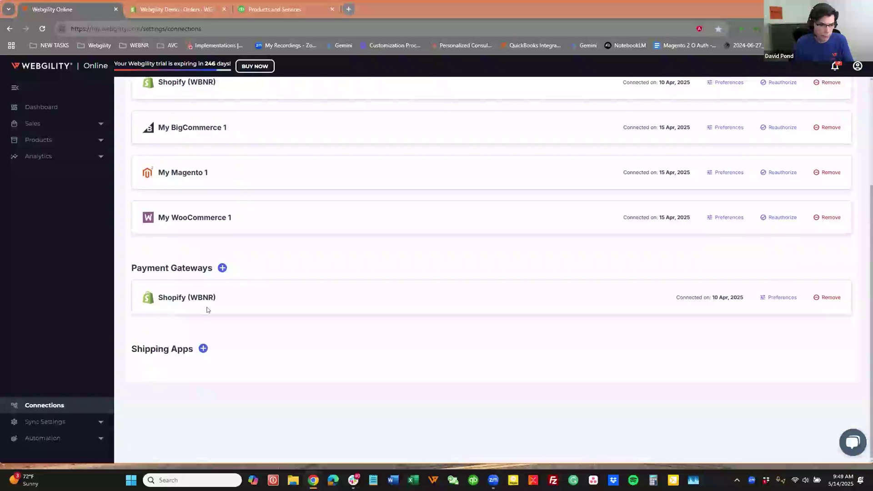
Set the Orders sync settings to use different rules for posting orders by payment method, and view the Amazon rules
{"action": "left_click", "coordinate": [56, 422]}
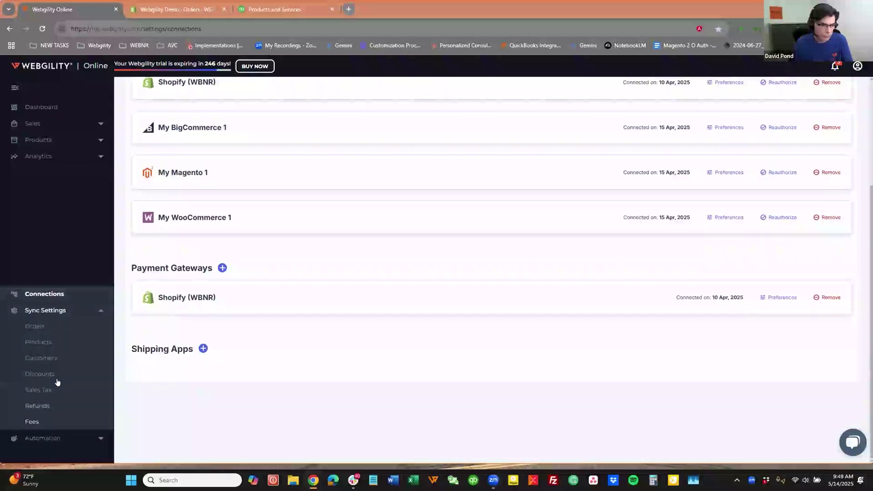
{"action": "left_click", "coordinate": [36, 327]}
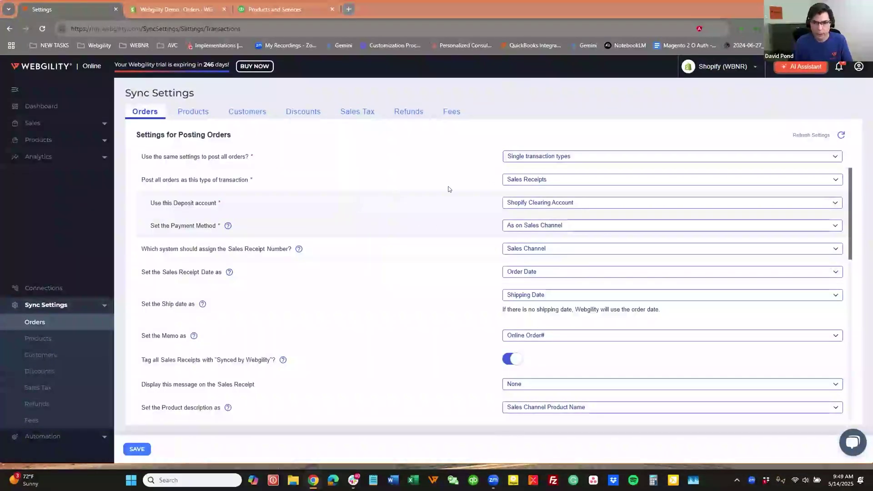
{"action": "left_click", "coordinate": [527, 156]}
{"action": "left_click", "coordinate": [526, 187]}
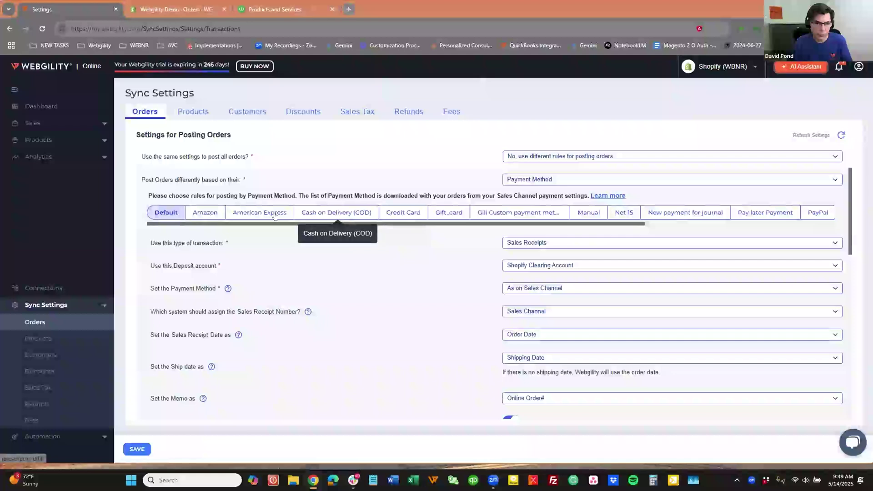
{"action": "left_click", "coordinate": [205, 214]}
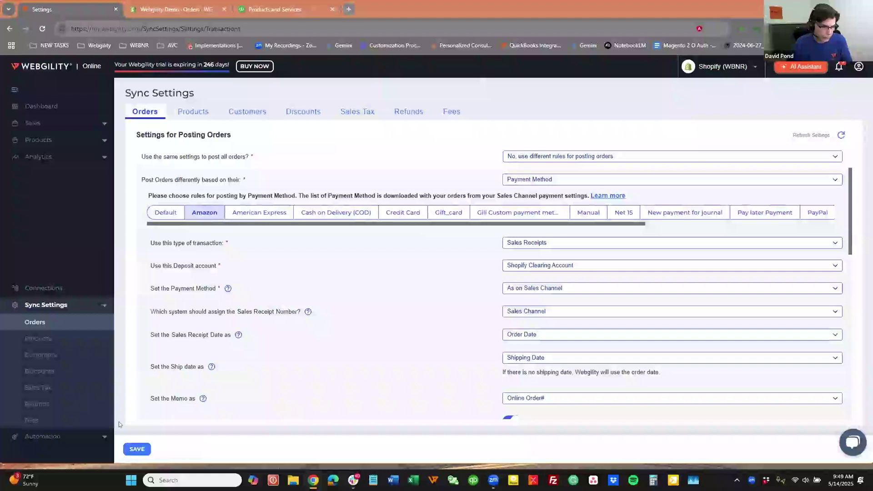
In the Fees sync settings, set payment related fees to be recorded as a Separate transaction
{"action": "left_click", "coordinate": [32, 421]}
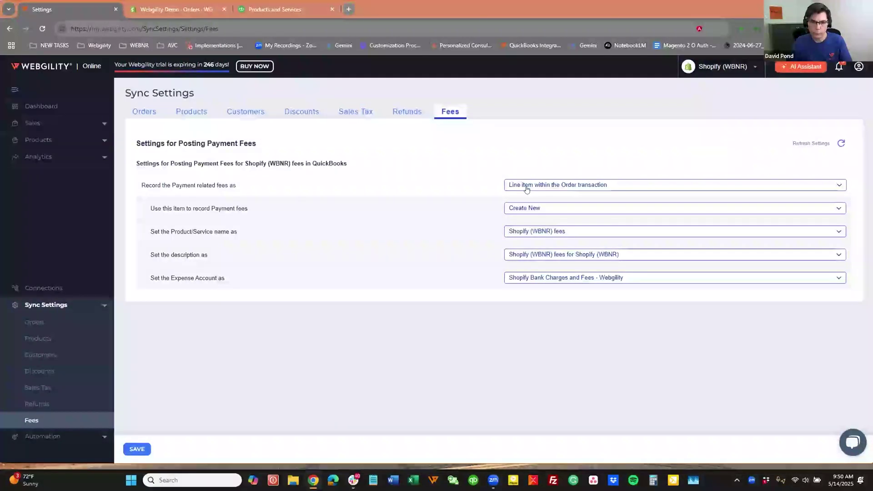
{"action": "left_click", "coordinate": [616, 186]}
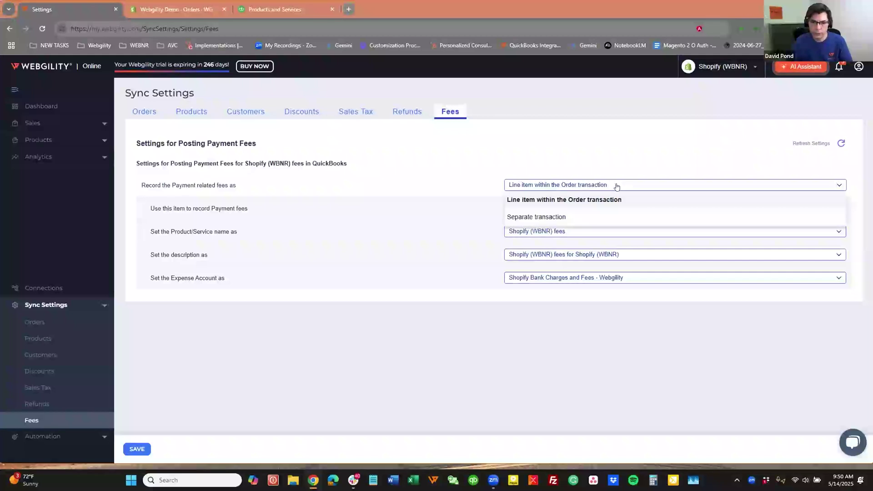
{"action": "left_click", "coordinate": [555, 218]}
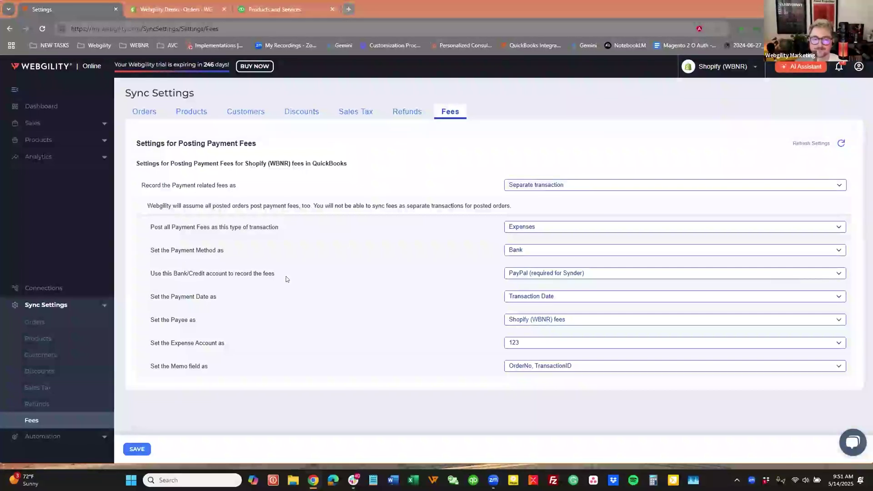
Open the sales orders list, view the payments of the first new order, and close its details
{"action": "left_click", "coordinate": [144, 111]}
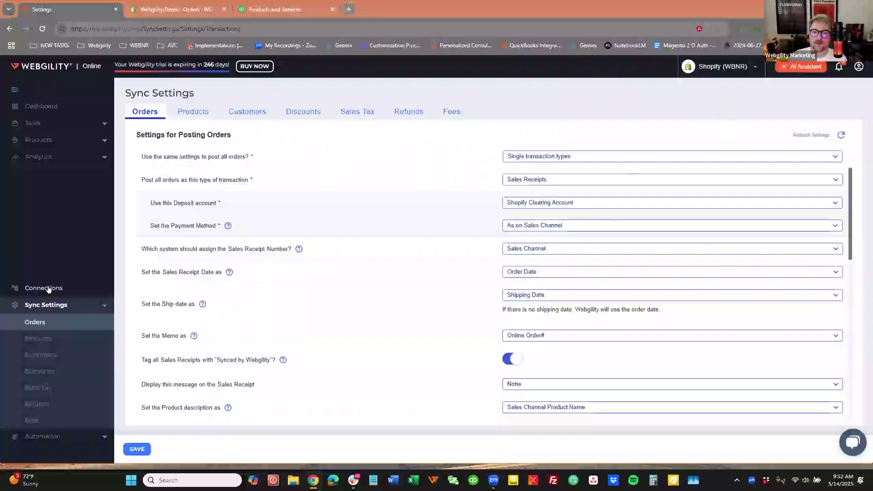
{"action": "left_click", "coordinate": [31, 122]}
{"action": "left_click", "coordinate": [33, 142]}
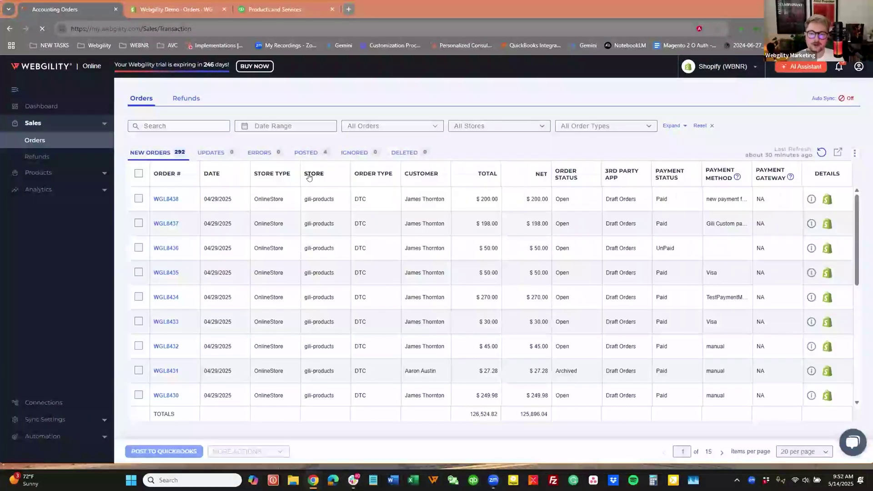
{"action": "left_click", "coordinate": [165, 200]}
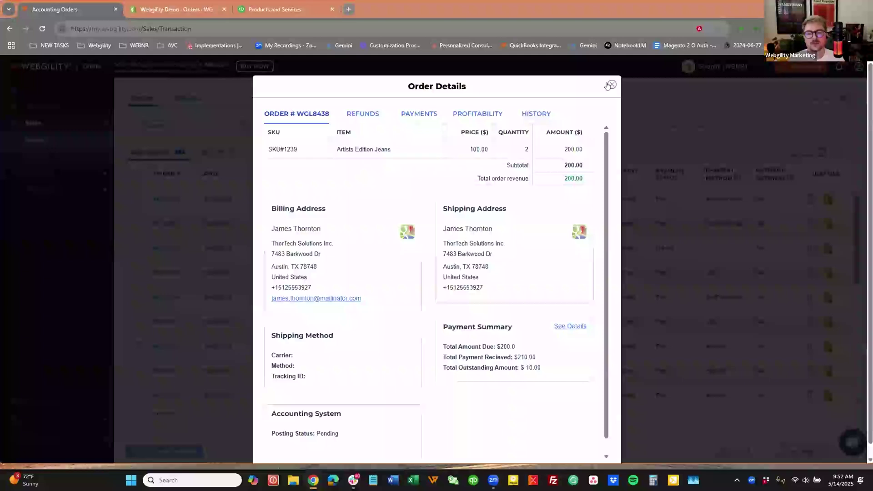
{"action": "left_click", "coordinate": [419, 113]}
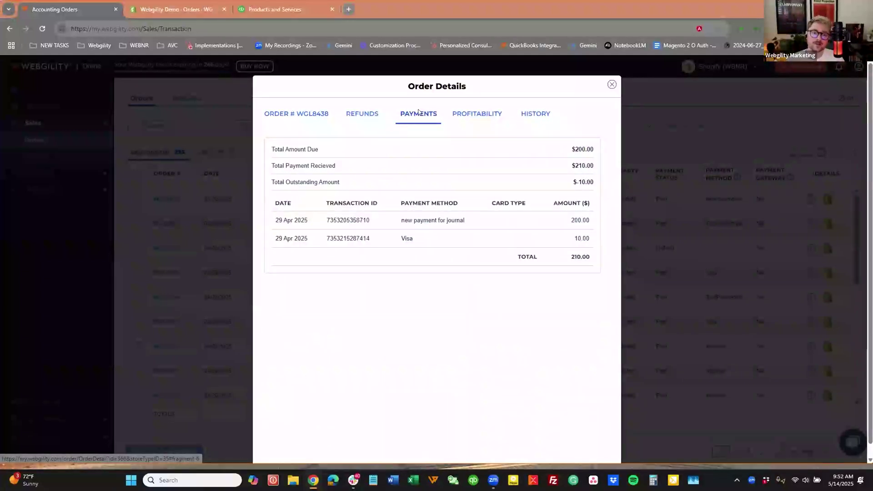
{"action": "left_click", "coordinate": [610, 85]}
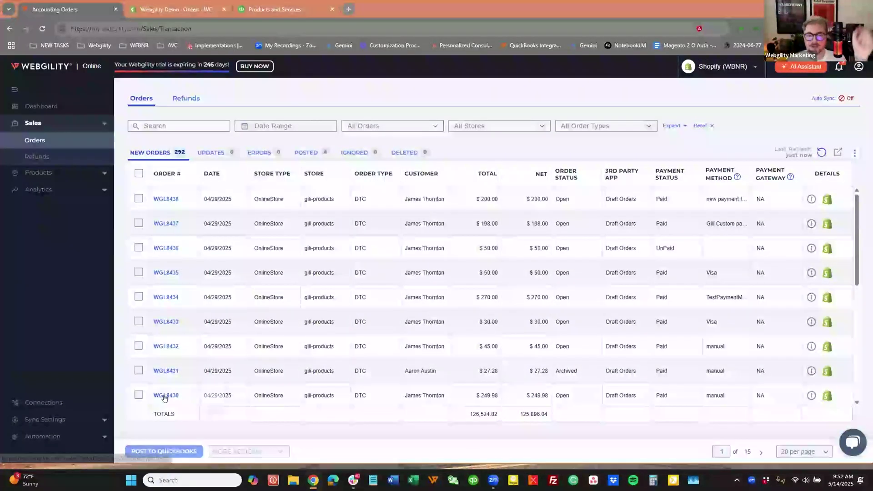
Open the last order listed on the page, examine its associated fees and its COGS under Profitability, and close the details
{"action": "mouse_move", "coordinate": [163, 397]}
{"action": "scroll", "coordinate": [166, 397], "scroll_direction": "down", "scroll_amount": 5}
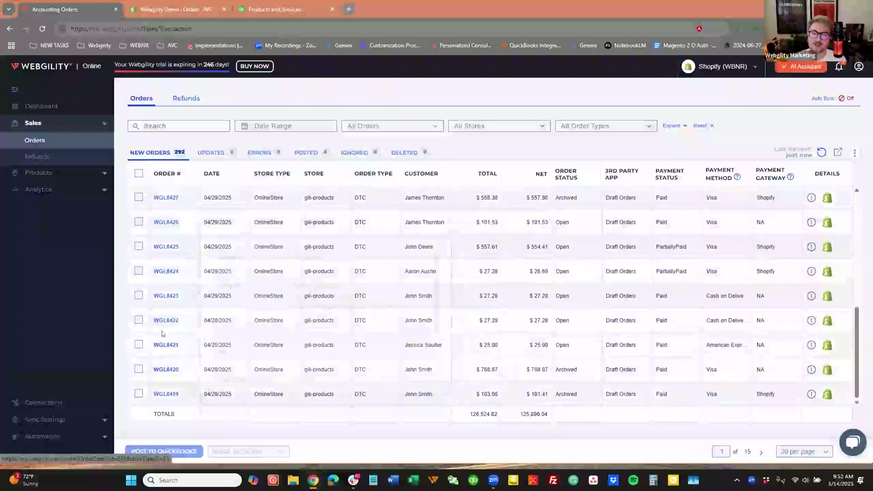
{"action": "left_click", "coordinate": [174, 393]}
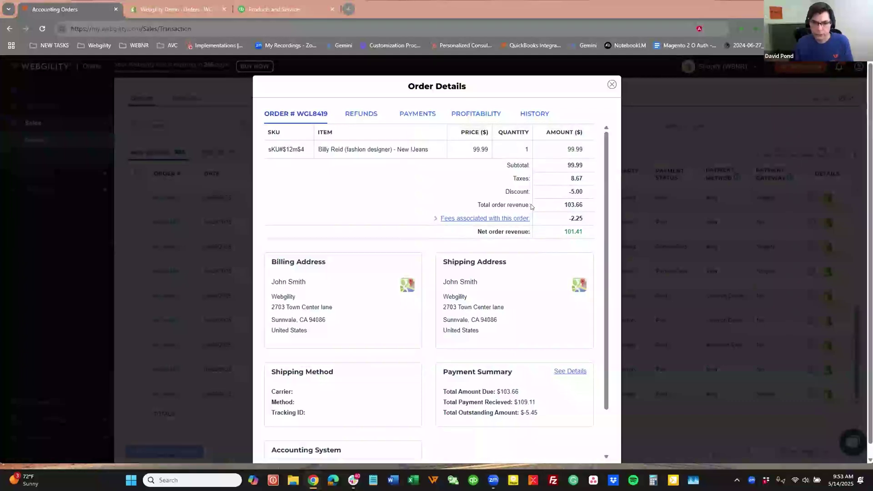
{"action": "left_click", "coordinate": [435, 219]}
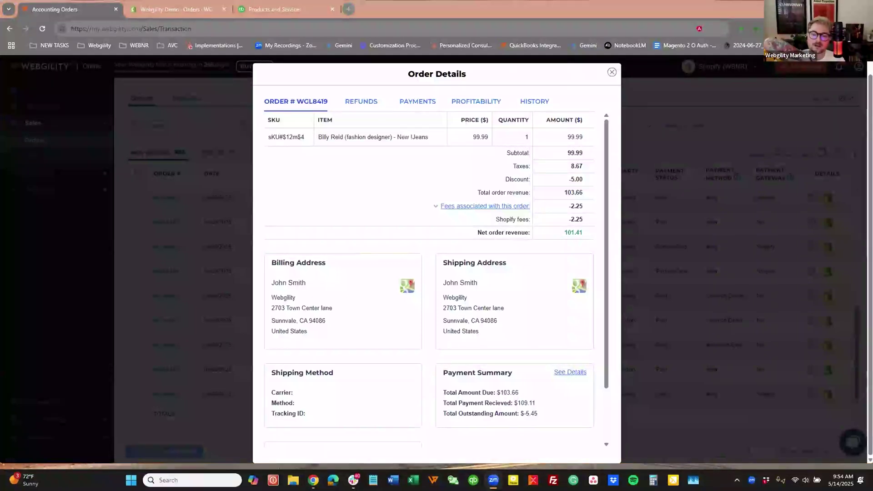
{"action": "left_click", "coordinate": [480, 107]}
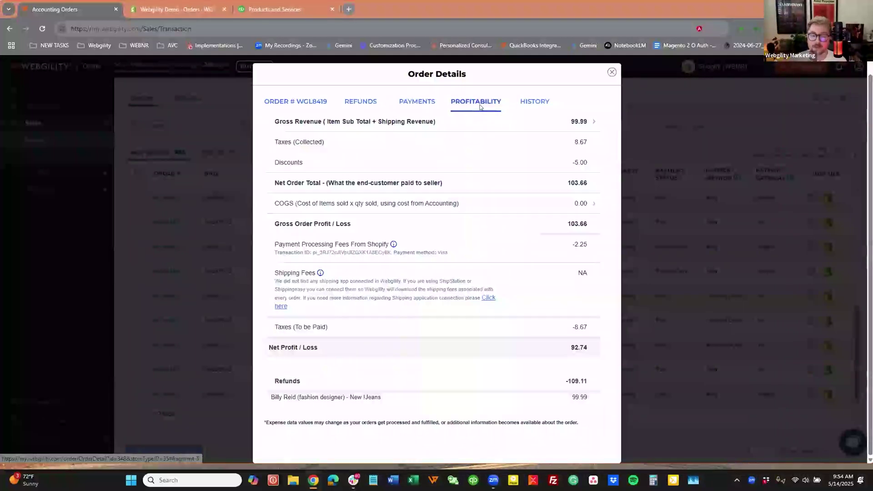
{"action": "left_click", "coordinate": [586, 205]}
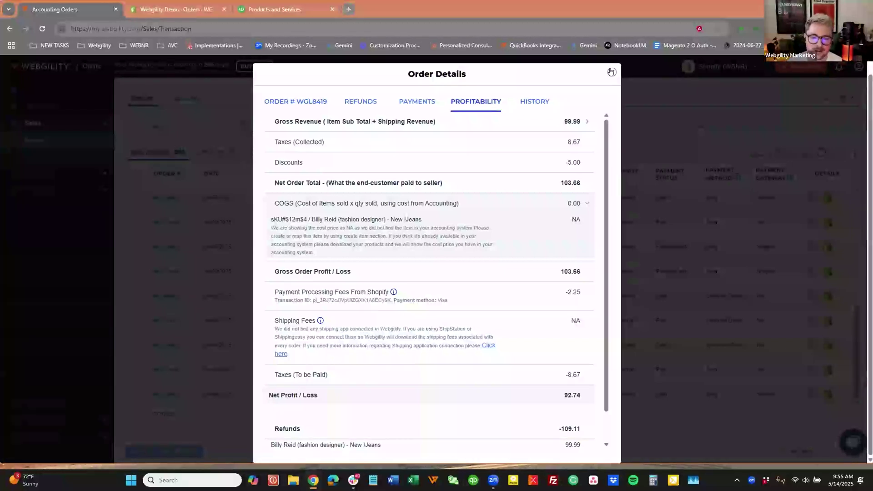
{"action": "left_click", "coordinate": [612, 72]}
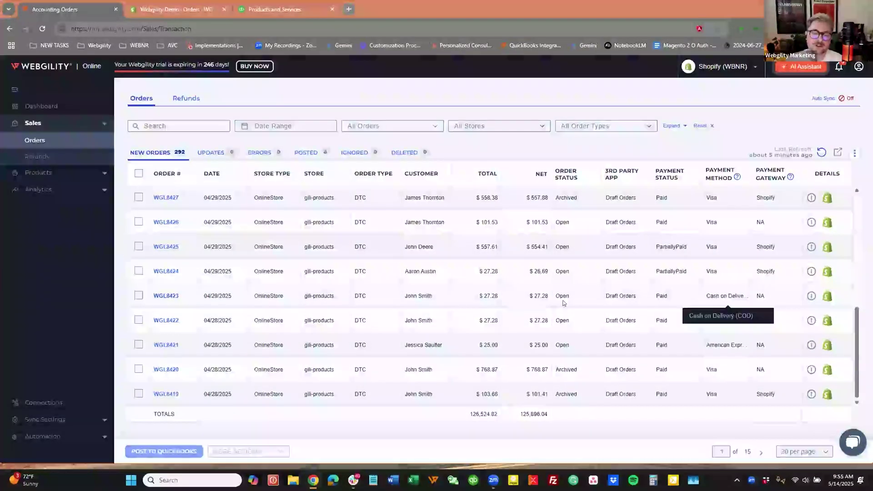
Expand the Sync Settings options
{"action": "left_click", "coordinate": [61, 418]}
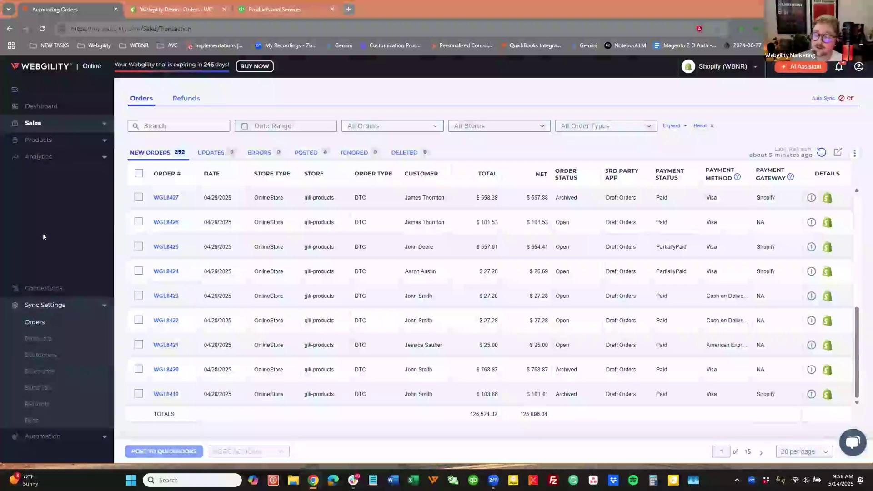